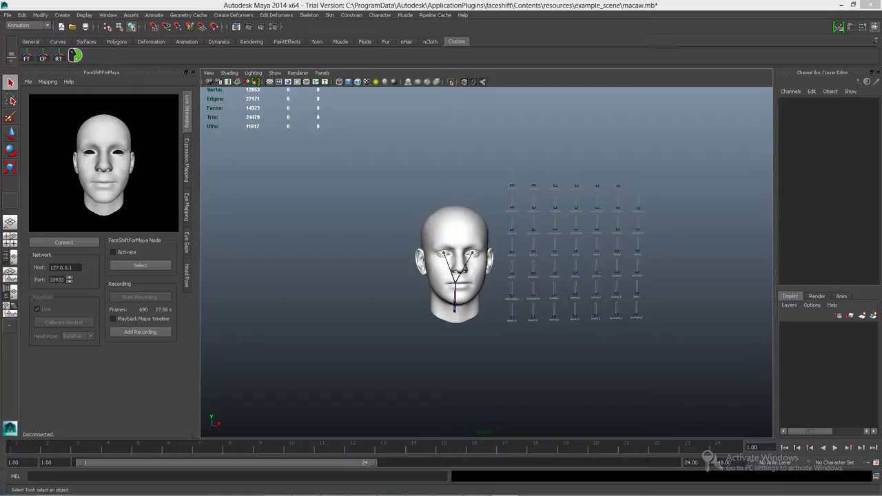
alt+drag(347, 162, 304, 187)
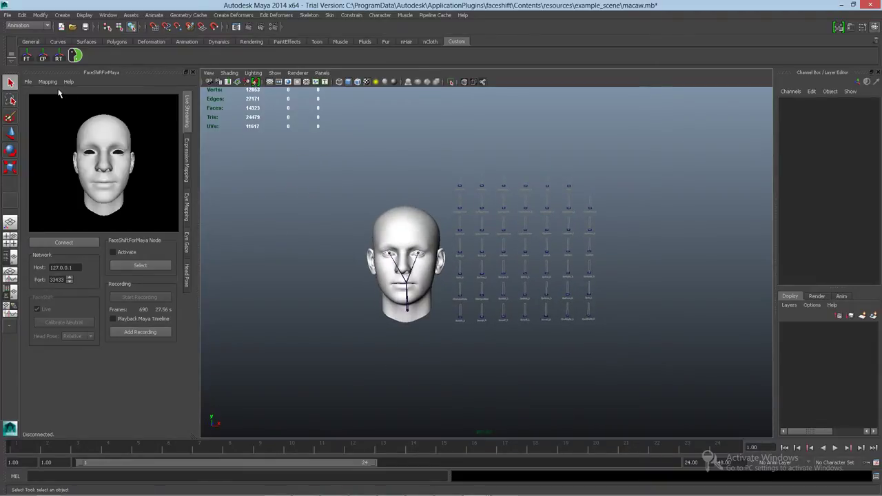
click(28, 82)
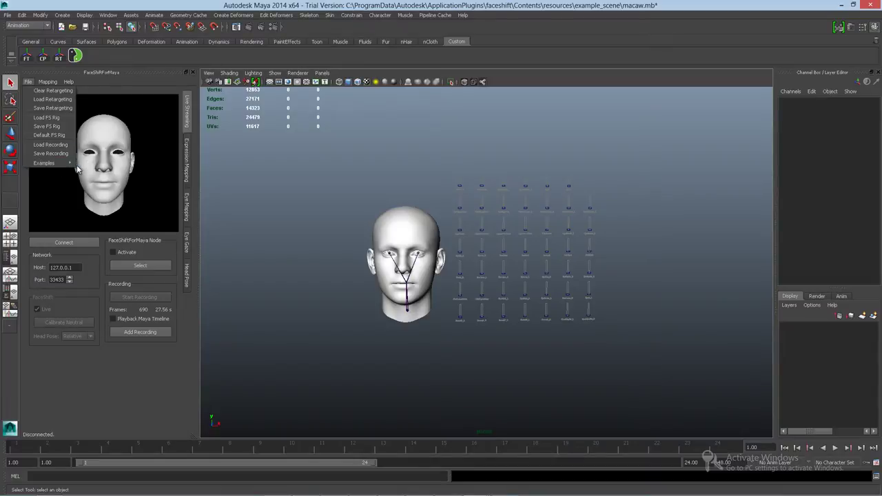
mouse_move(69, 164)
mouse_move(97, 164)
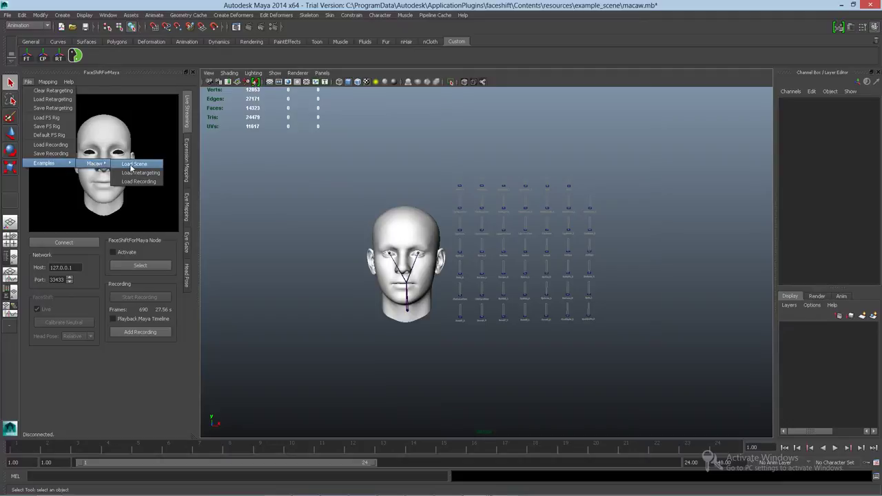
click(317, 205)
alt+middle_drag(318, 205, 335, 204)
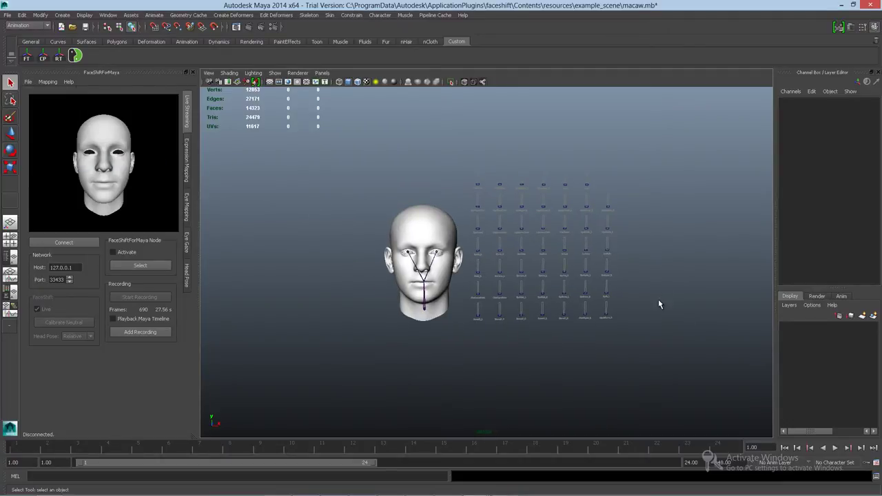
alt+middle_drag(364, 213, 344, 238)
scroll(356, 221, up, 2)
alt+middle_drag(349, 208, 342, 196)
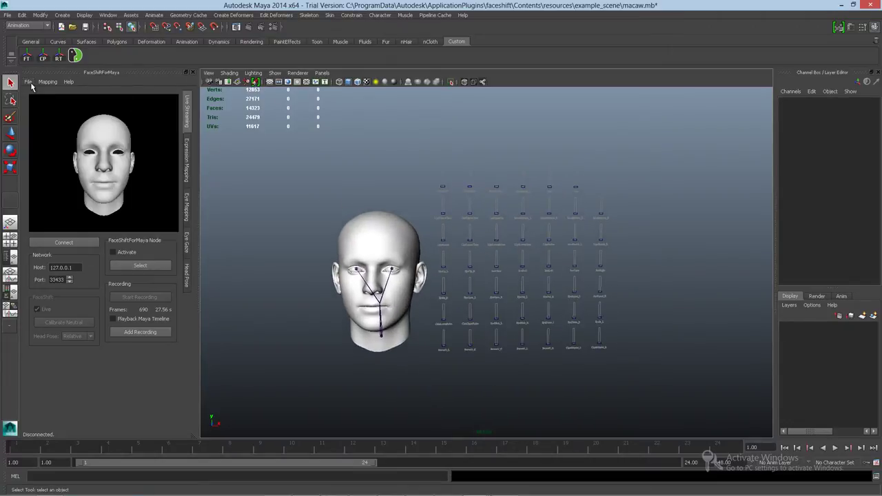
Step: Load a saved facial recording into the FaceShiftForMaya plug-in
click(28, 82)
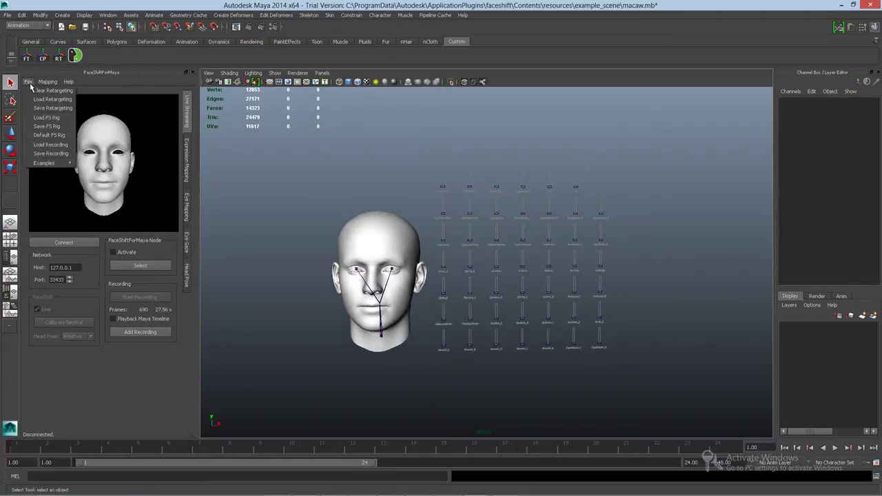
click(44, 145)
double_click(384, 187)
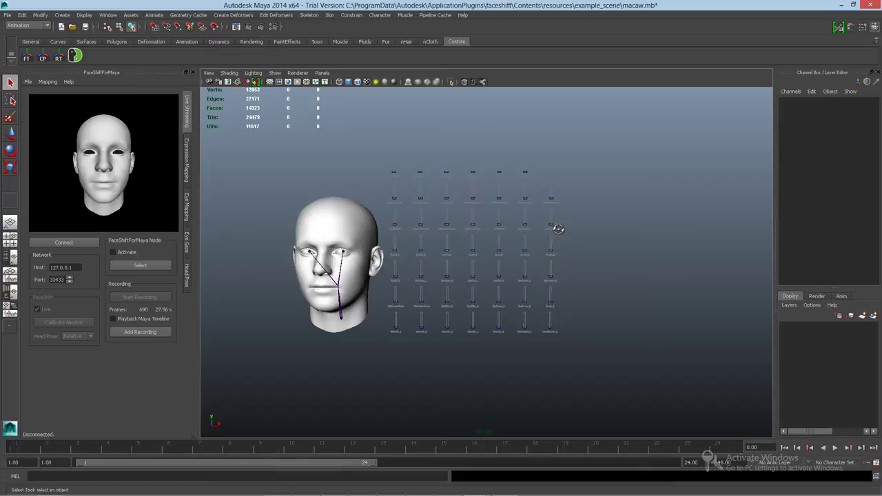
Step: Add the loaded FaceShift recording to the example head rig as animation keys
alt+drag(558, 228, 349, 207)
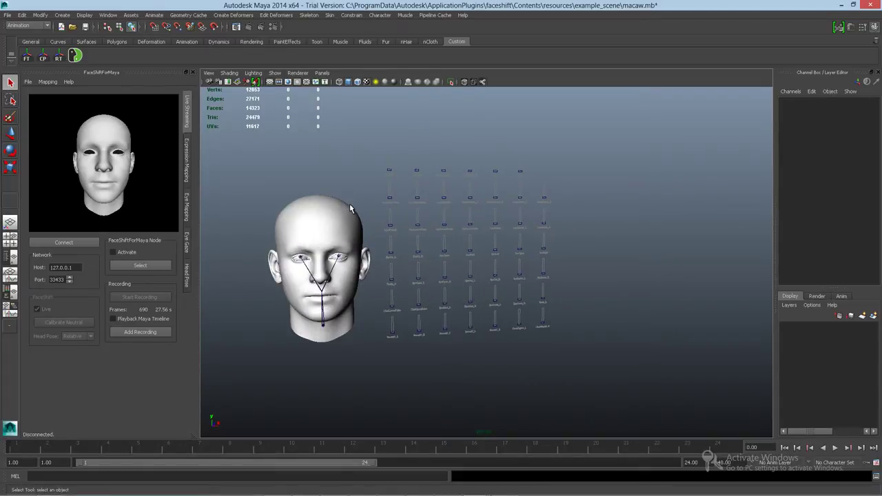
alt+middle_drag(266, 209, 358, 218)
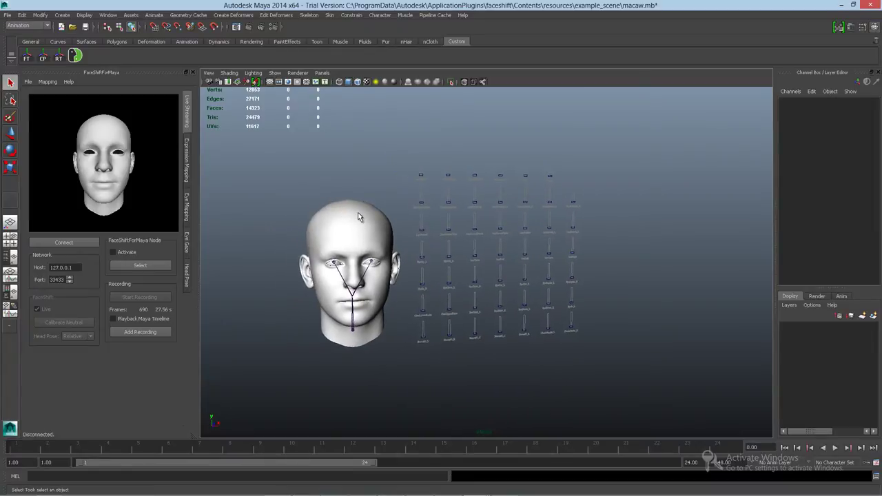
alt+drag(358, 218, 349, 239)
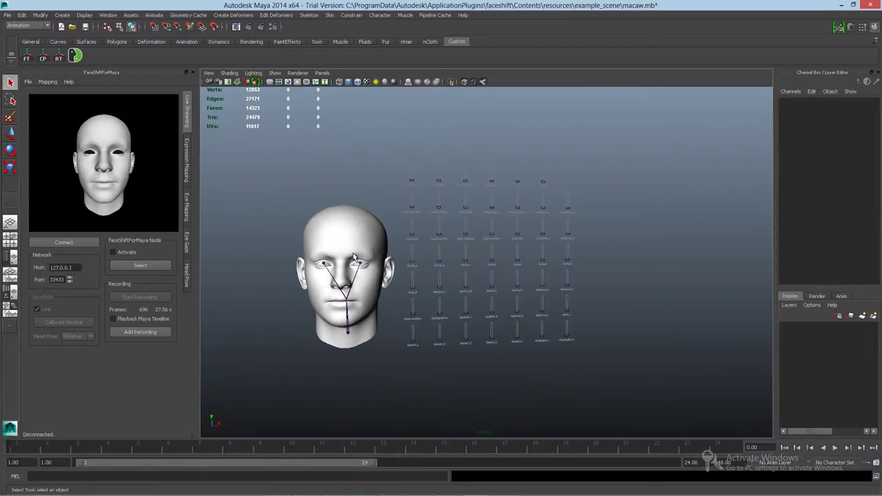
alt+middle_drag(480, 205, 433, 156)
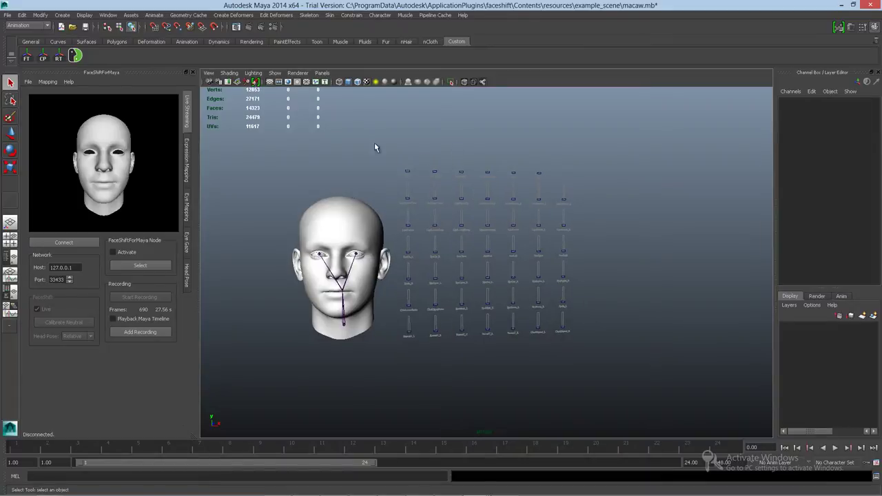
drag(301, 180, 627, 357)
click(630, 357)
click(157, 333)
click(473, 266)
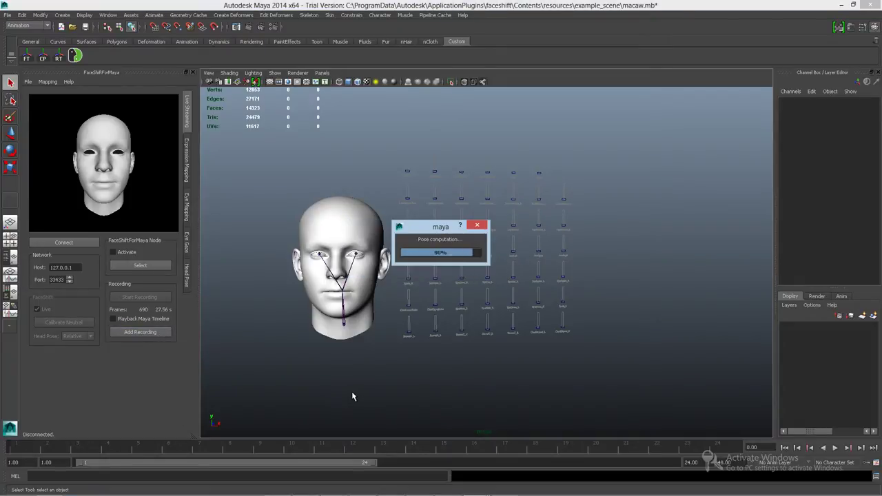
Step: Extend the end time of the playback range to frame 1500
key(alt+v)
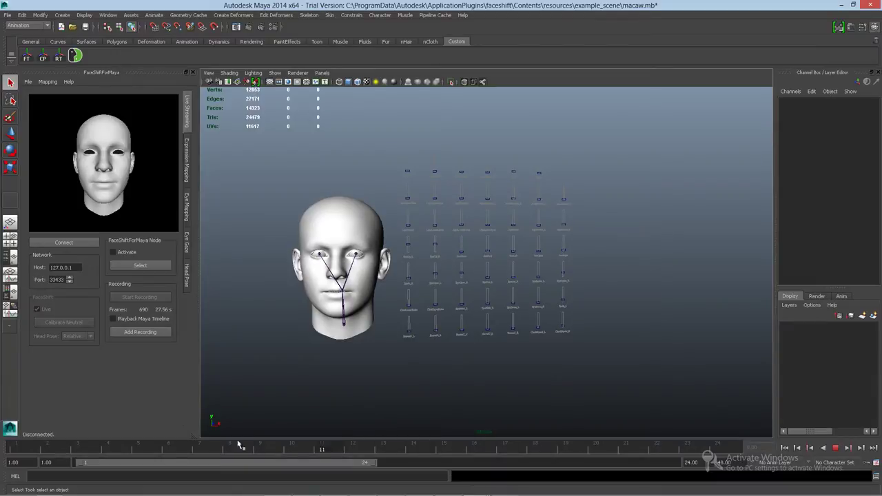
key(alt+v)
double_click(691, 461)
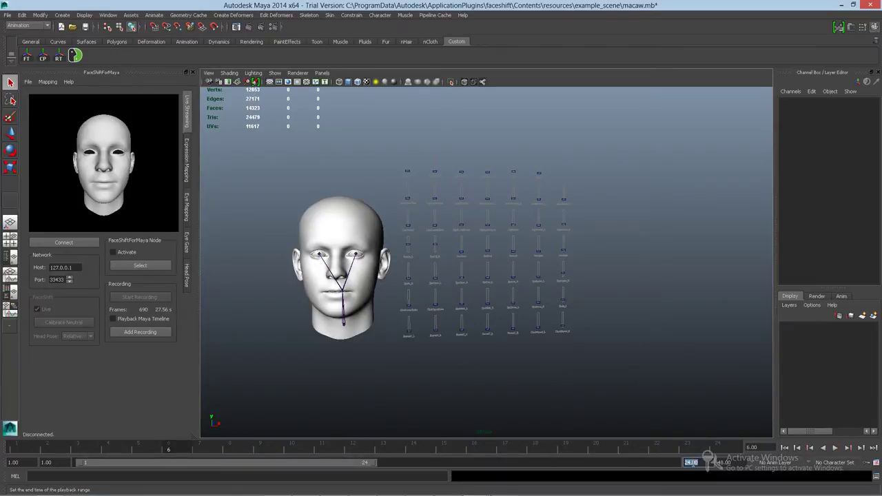
text(1500)
key(Return)
Step: Review the recorded facial animation by playing and scrubbing it from frame 1, stopping at frame 402
key(alt+v)
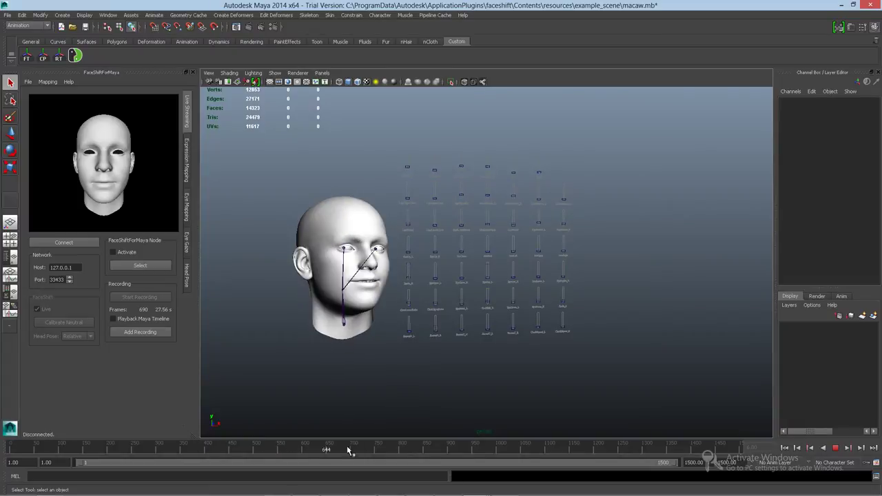
click(10, 450)
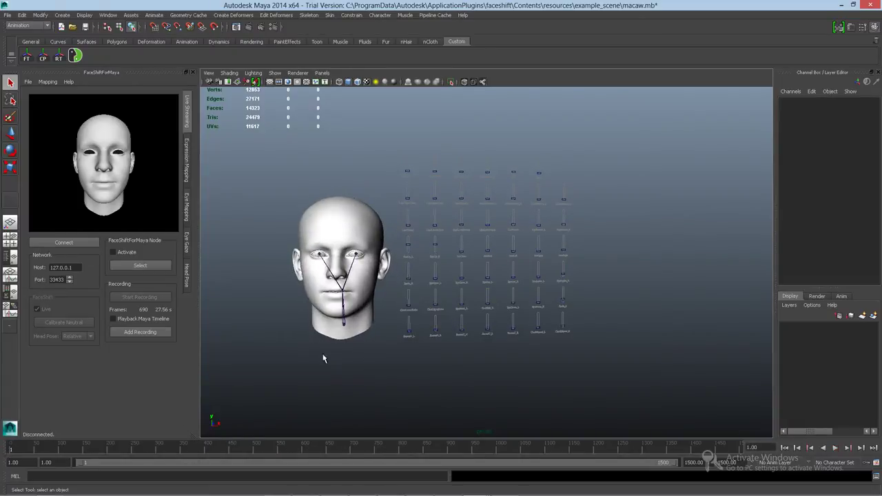
mouse_move(23, 449)
mouse_down()
mouse_move(372, 448)
mouse_move(21, 471)
mouse_move(242, 472)
mouse_move(317, 454)
mouse_move(8, 459)
mouse_move(243, 453)
mouse_up()
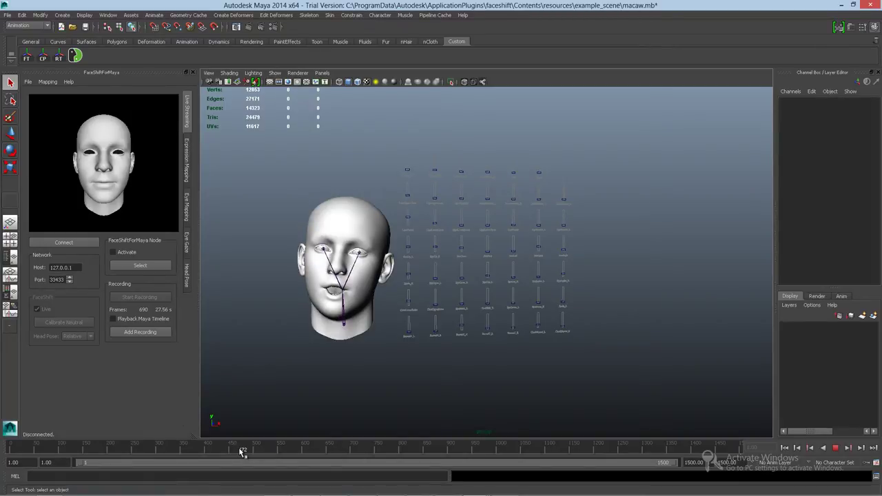
drag(243, 453, 208, 451)
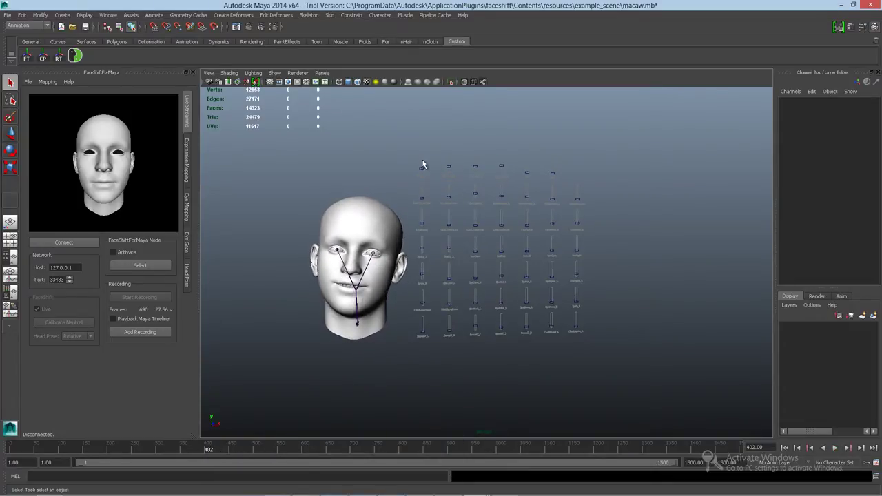
Step: Inspect the animation curves of all facial slider handles in the Graph Editor, isolating the Translate Y curve of handle_BrowsD_R
drag(423, 164, 677, 379)
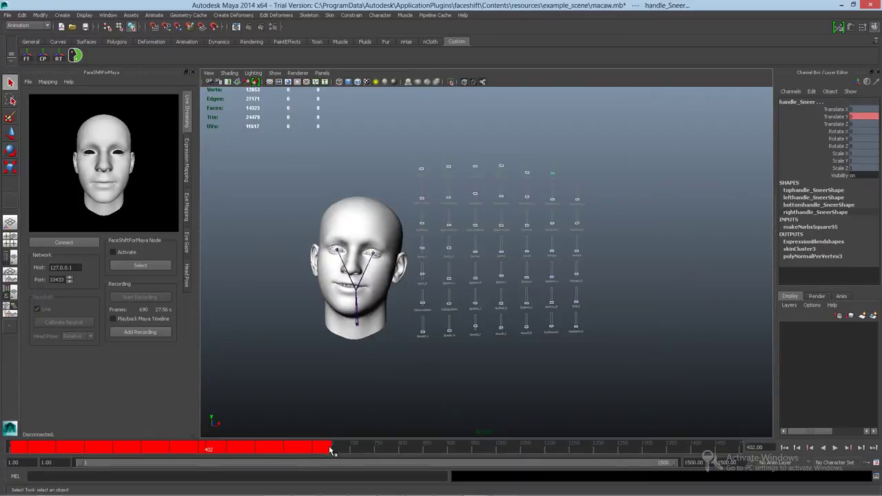
mouse_move(332, 448)
mouse_down()
mouse_move(247, 450)
mouse_move(345, 449)
mouse_up()
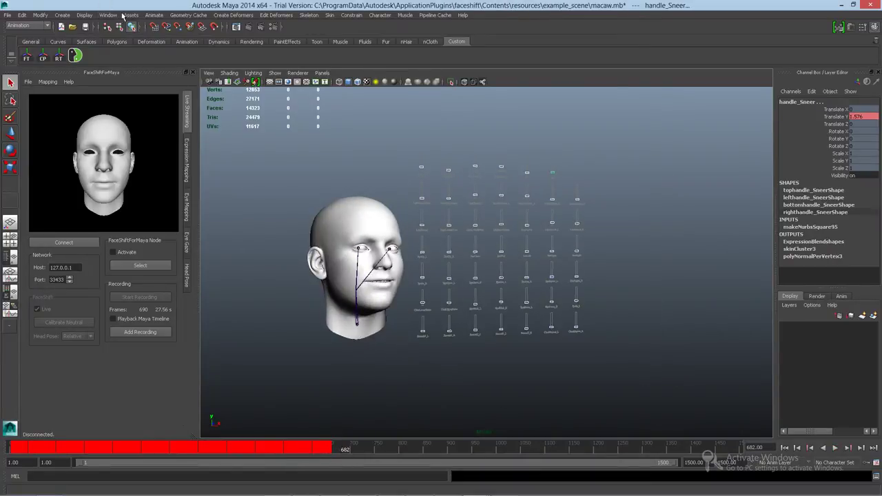
click(108, 15)
mouse_move(127, 47)
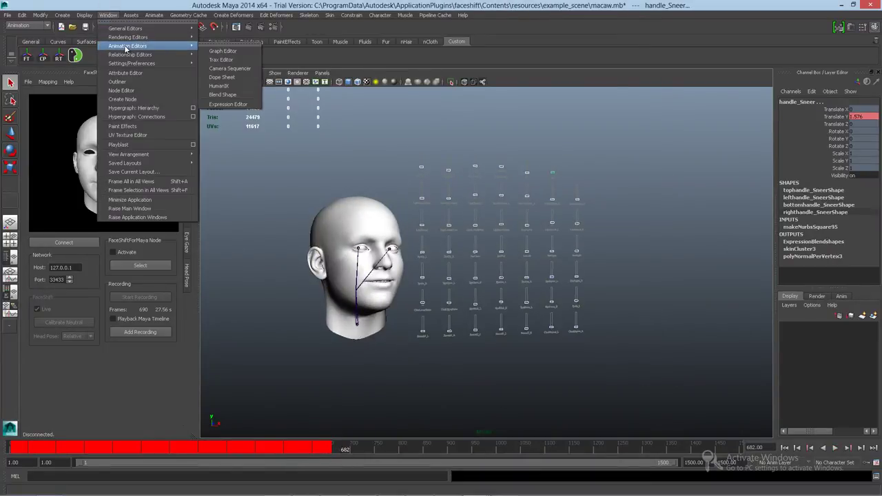
click(237, 52)
key(f)
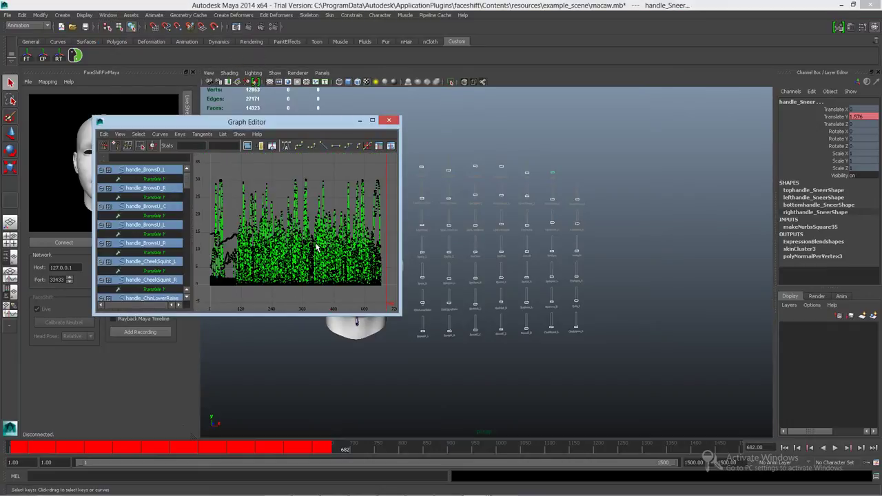
click(162, 197)
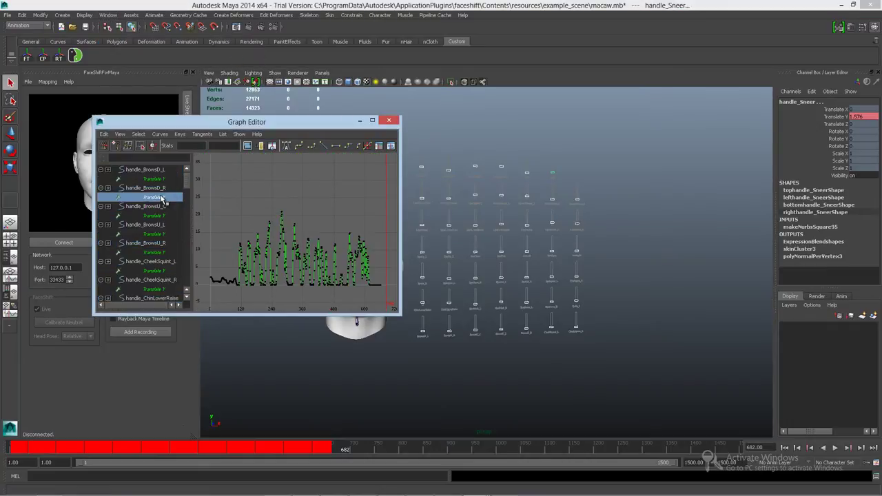
click(388, 121)
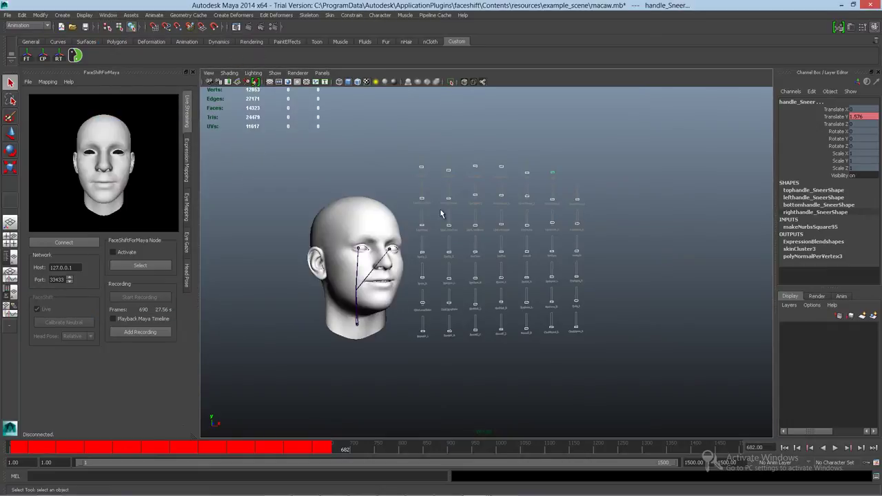
Step: Select all facial slider handles together with the neck joint and both eye joints, and return to frame 1
click(465, 353)
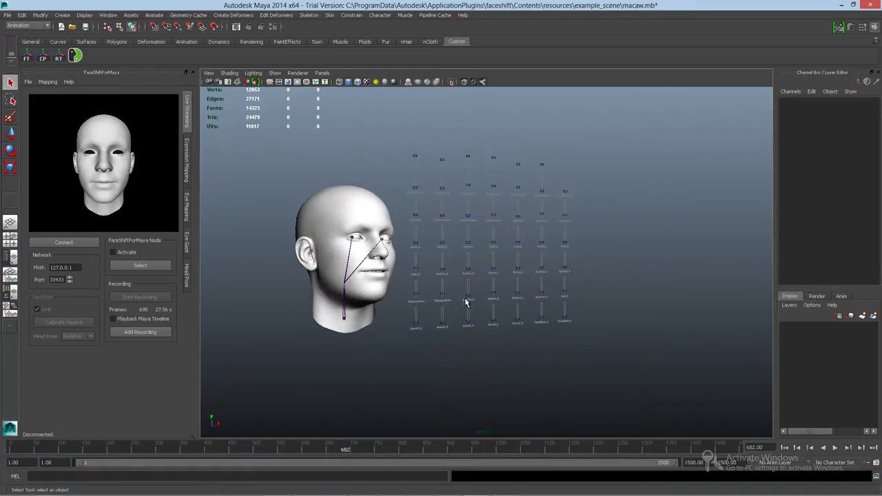
drag(492, 259, 645, 392)
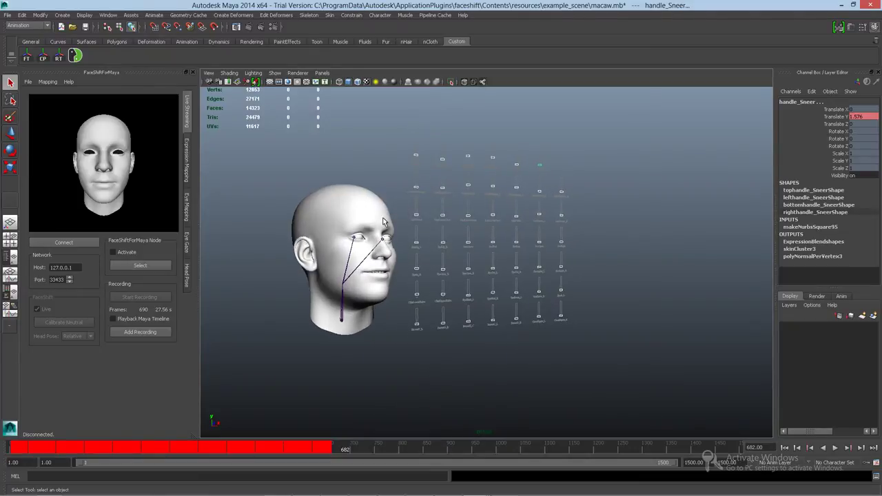
drag(406, 149, 621, 367)
scroll(327, 310, up, 2)
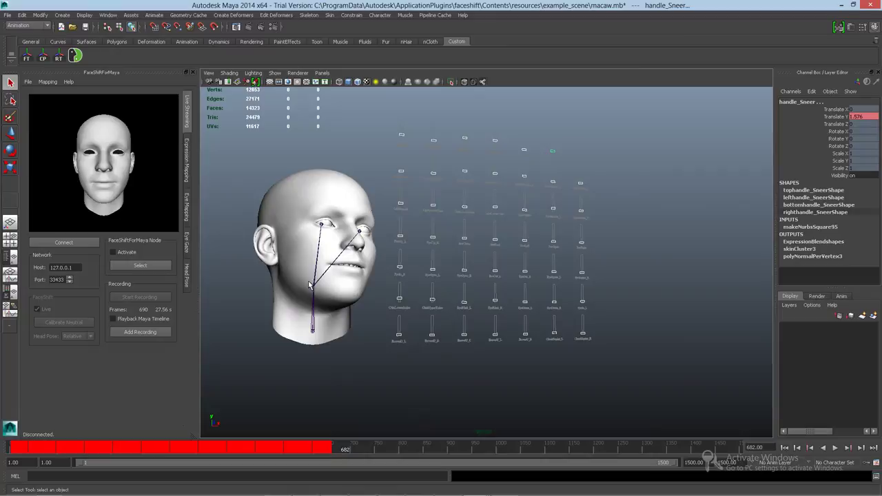
click(320, 288)
click(324, 226)
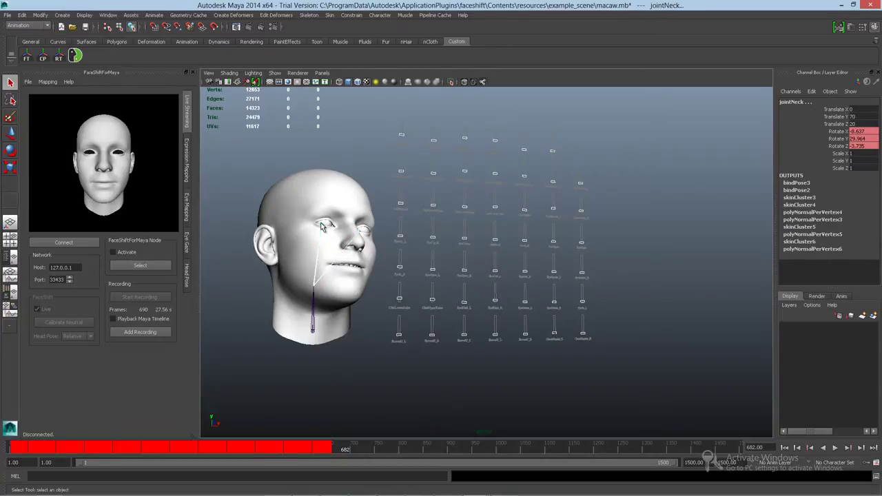
alt+drag(494, 227, 482, 228)
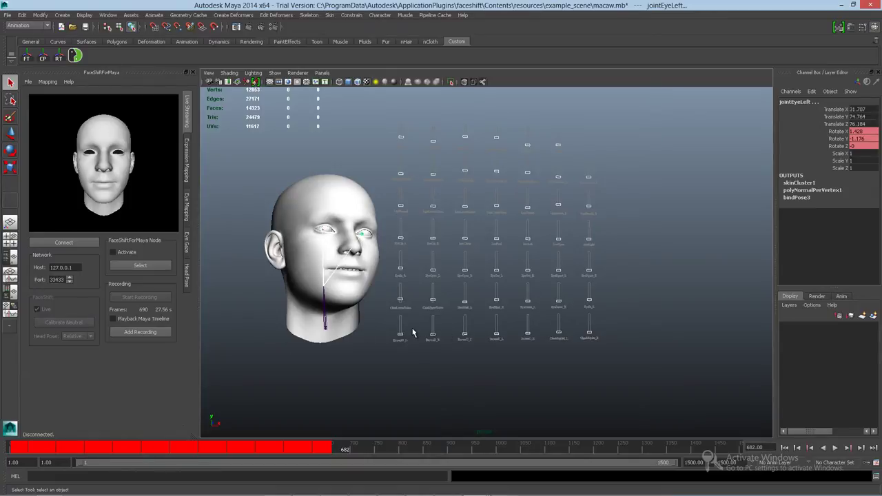
alt+drag(417, 333, 434, 326)
drag(275, 445, 11, 448)
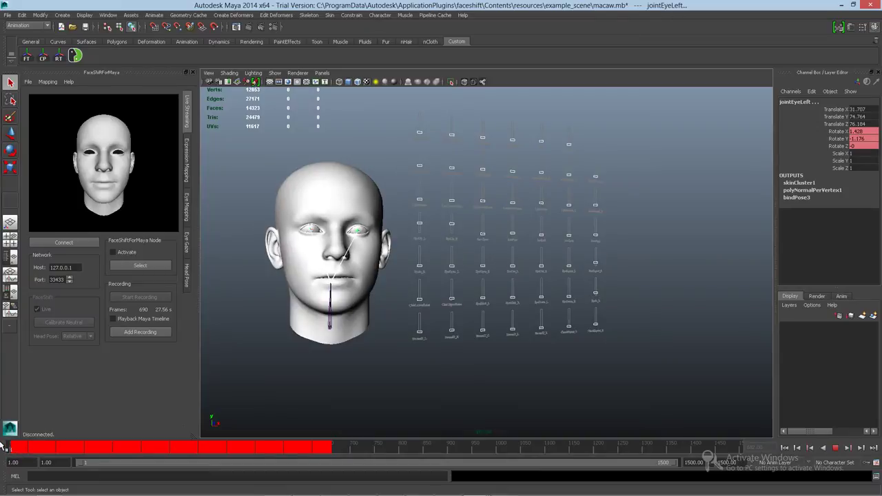
Step: Create a character set named FaceshitTrax from the selected controls and joints, including all keyable attributes except Scale and Visibility
click(378, 15)
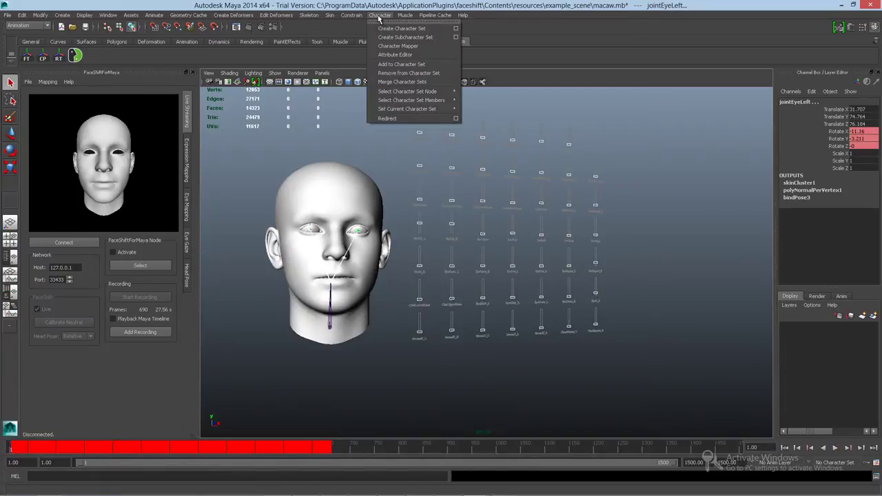
click(28, 26)
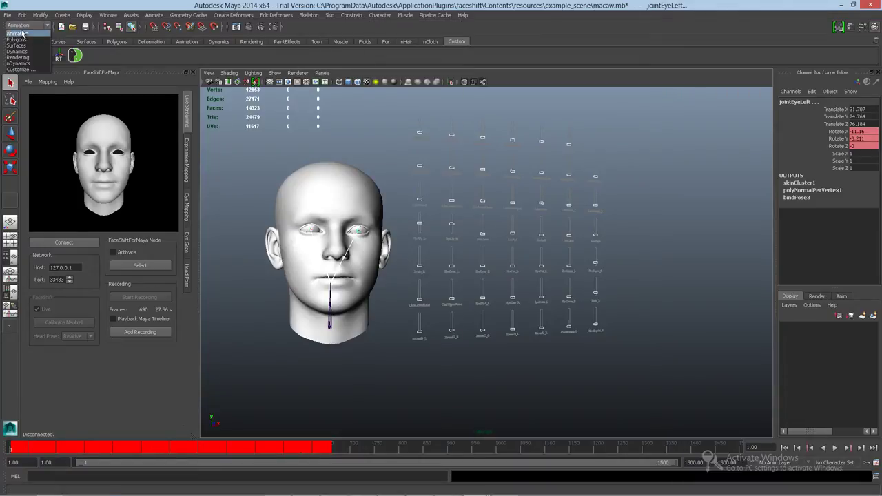
click(19, 33)
click(380, 16)
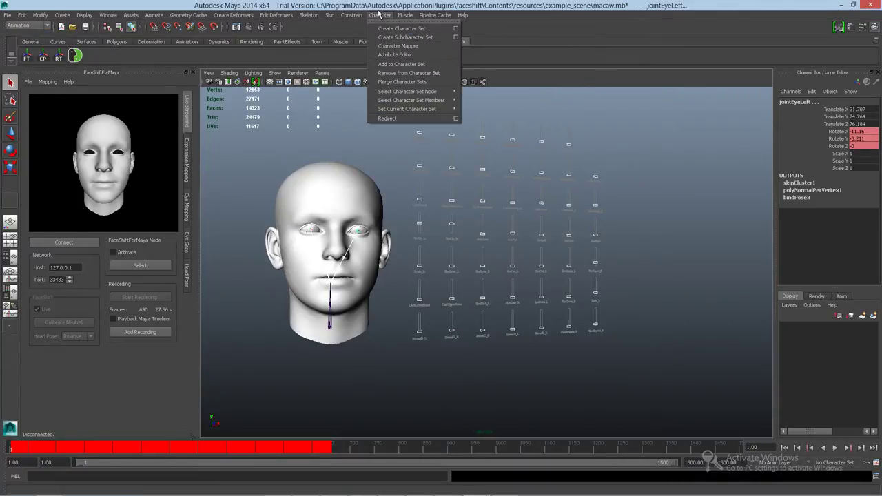
click(456, 29)
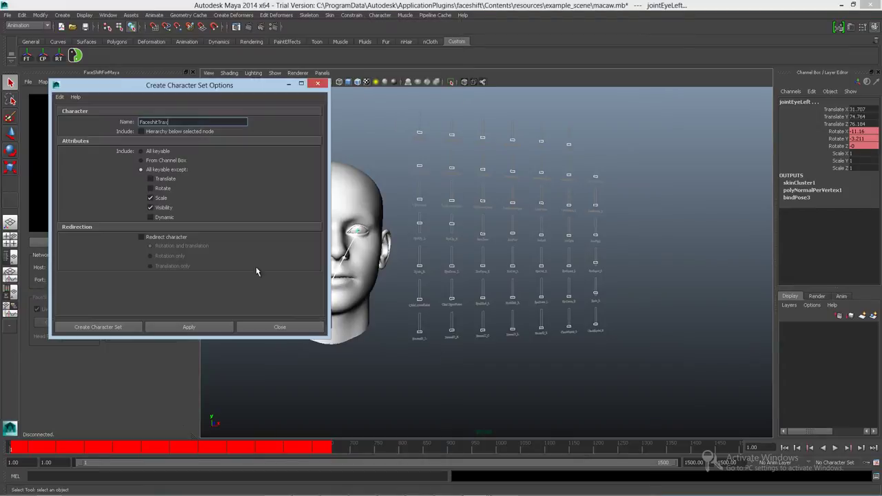
drag(189, 85, 615, 111)
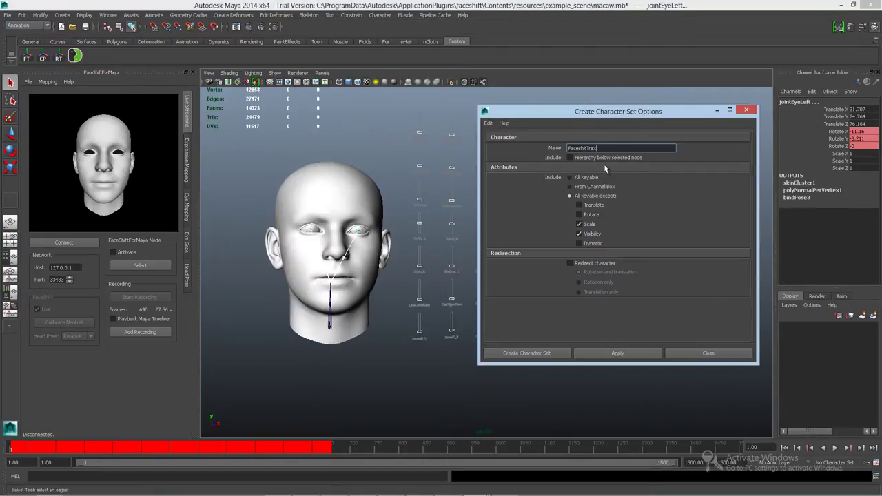
drag(613, 150, 557, 152)
click(623, 355)
click(688, 358)
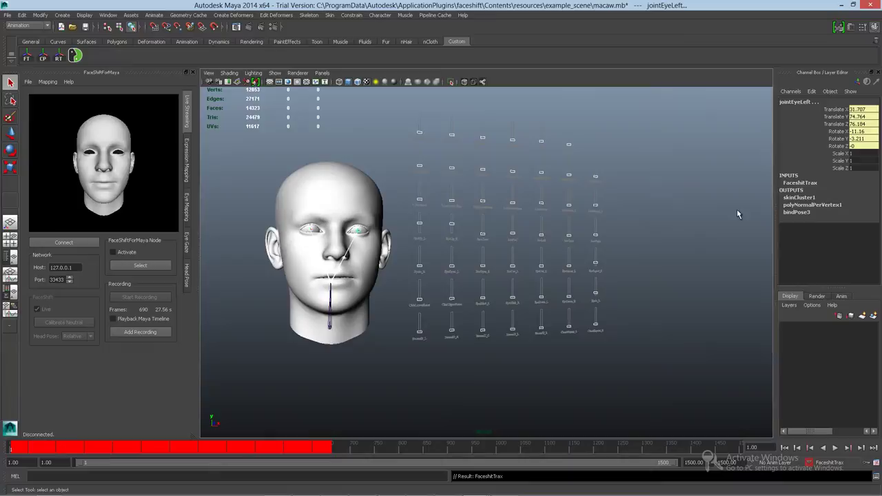
Step: Review the facial animation driven by the character set by playing it from frame 1, and return to frame 1
alt+middle_drag(639, 241, 640, 258)
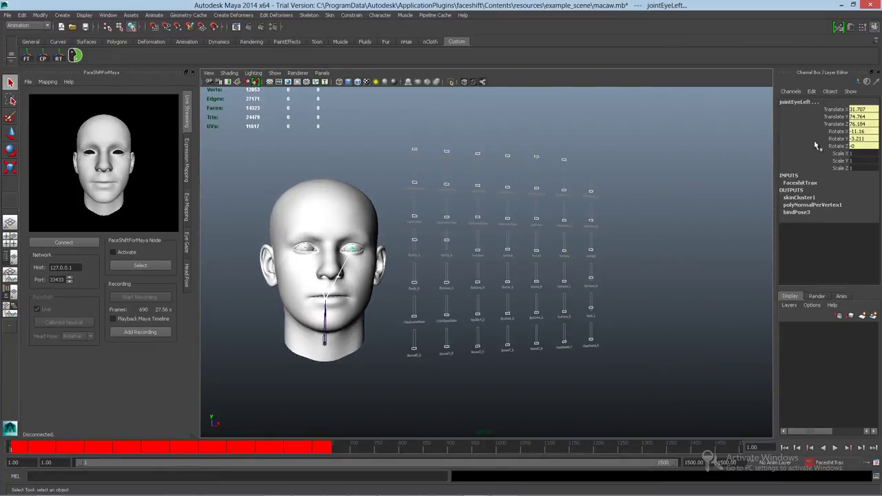
alt+middle_drag(558, 220, 536, 199)
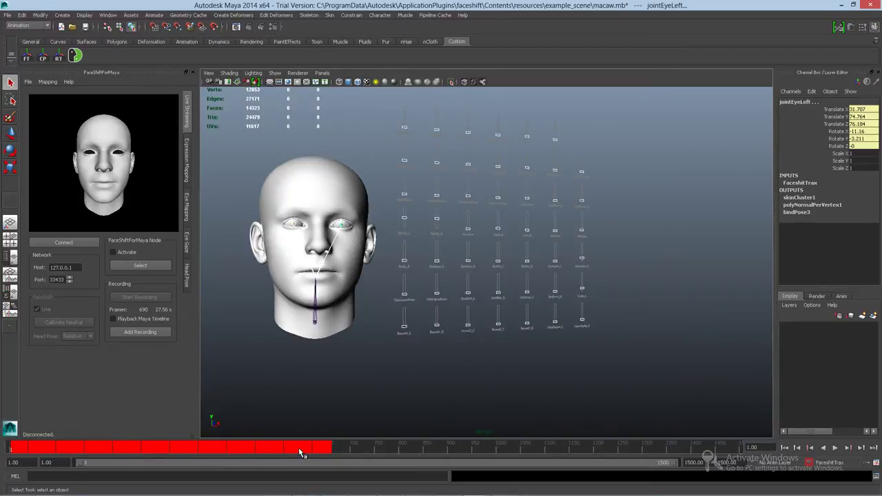
key(alt+v)
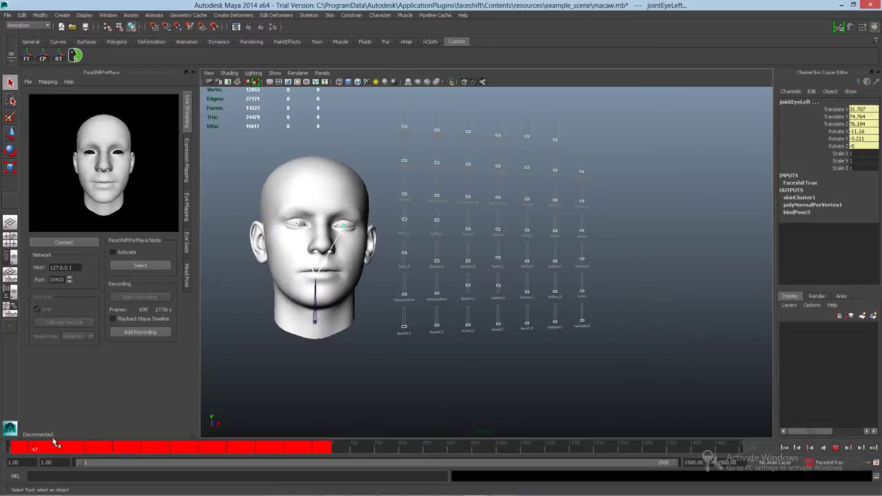
mouse_move(57, 445)
mouse_down()
mouse_move(338, 448)
mouse_move(10, 453)
mouse_move(2, 469)
mouse_up()
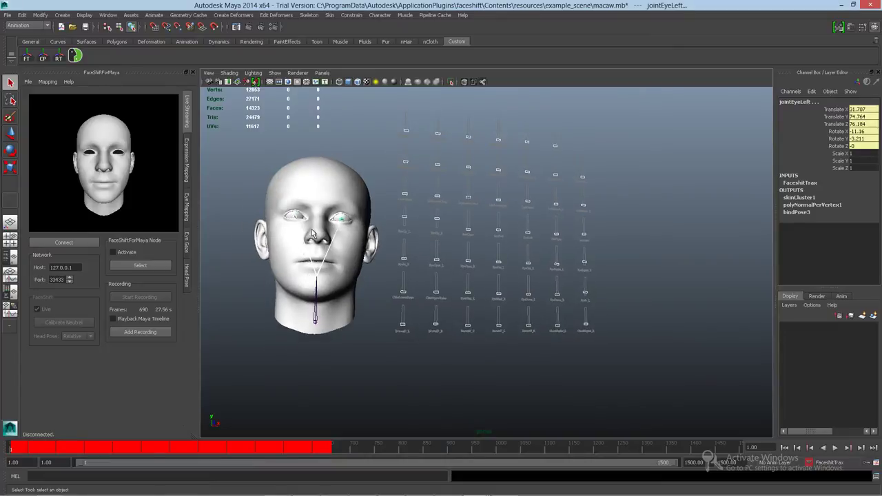
Step: Create an animation clip named Take01 using the animation curve time range, placed in both the Trax Editor and Visor without leaving keys in the timeline
click(158, 16)
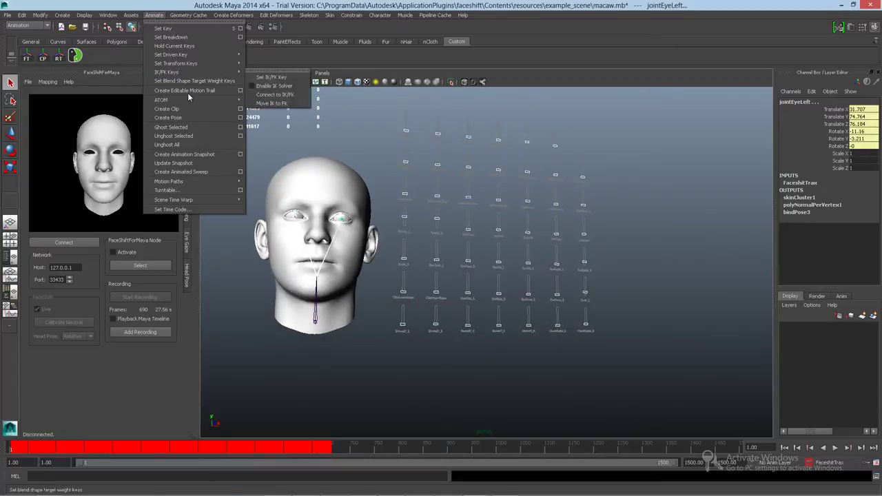
click(241, 110)
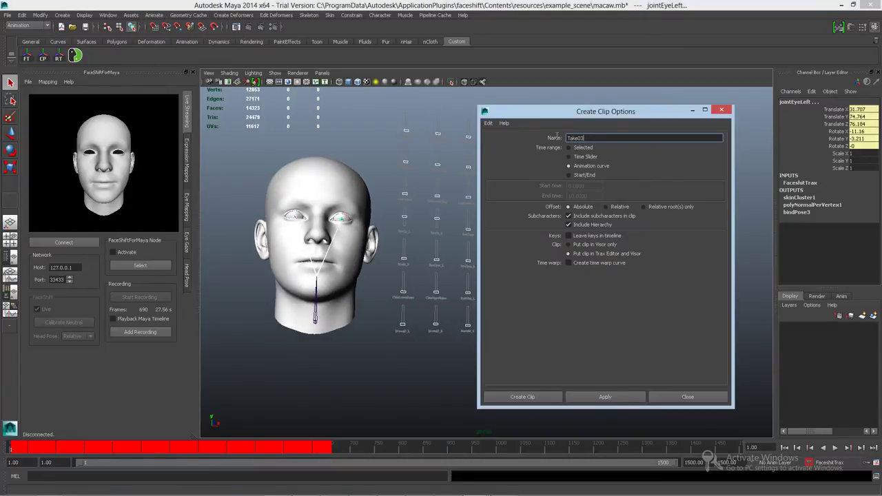
text(Take)
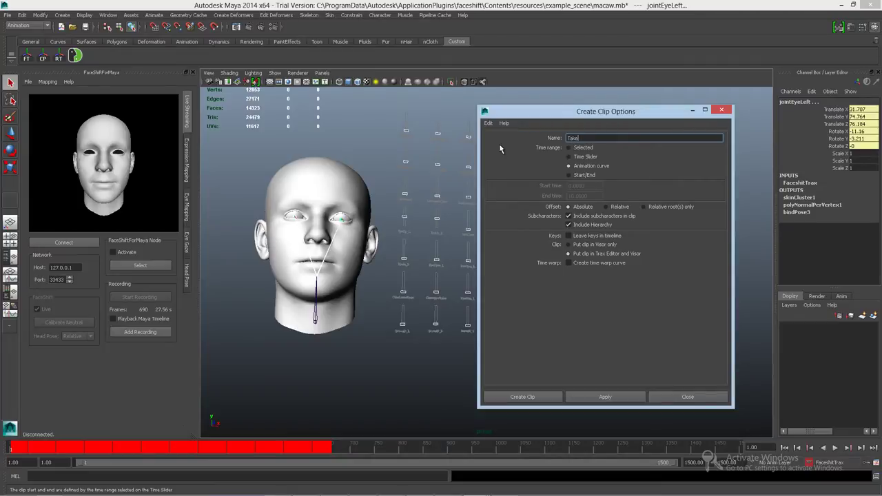
text(01)
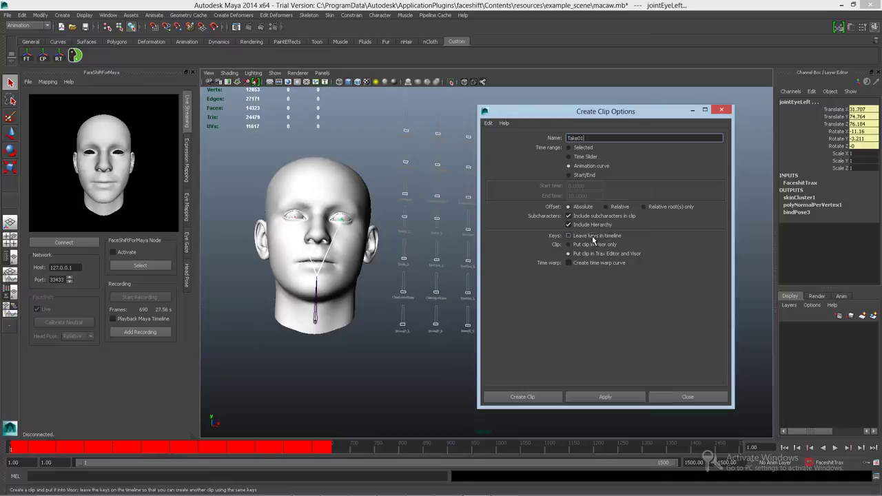
click(612, 398)
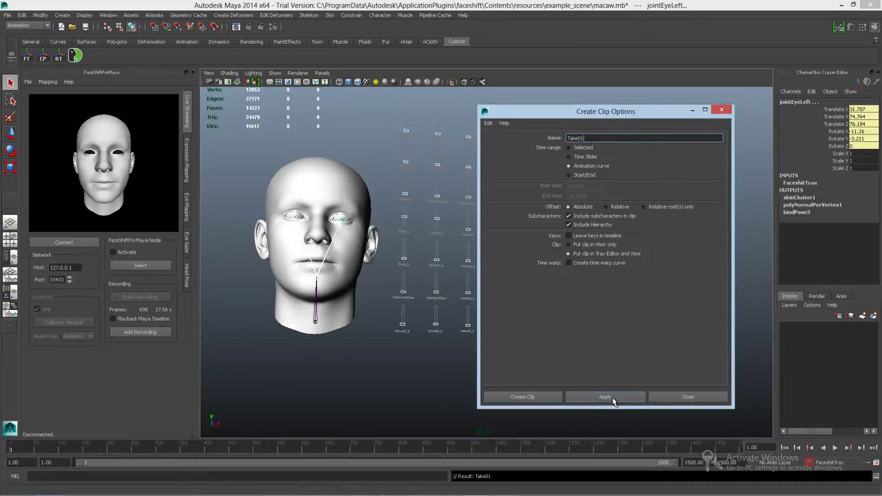
click(664, 399)
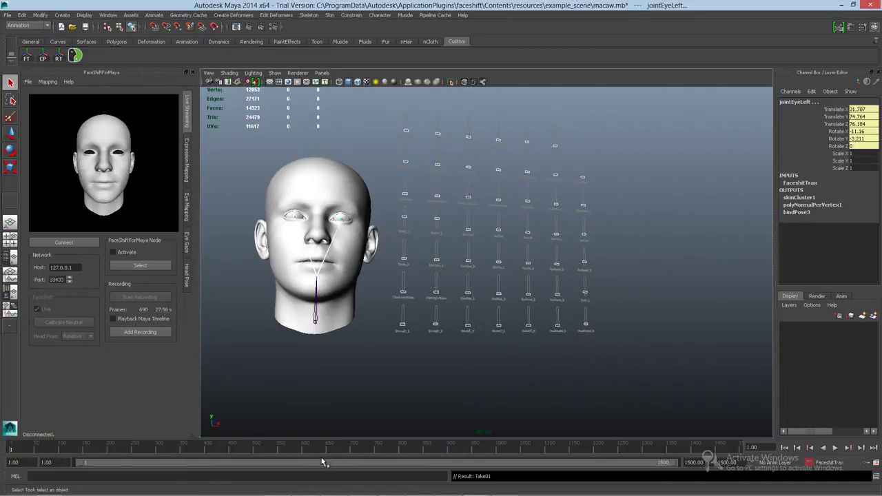
Step: Open the Trax Editor, frame the Take01 clip in its track, and scrub the animation to frame 251
drag(323, 450, 2, 447)
click(115, 15)
mouse_move(124, 42)
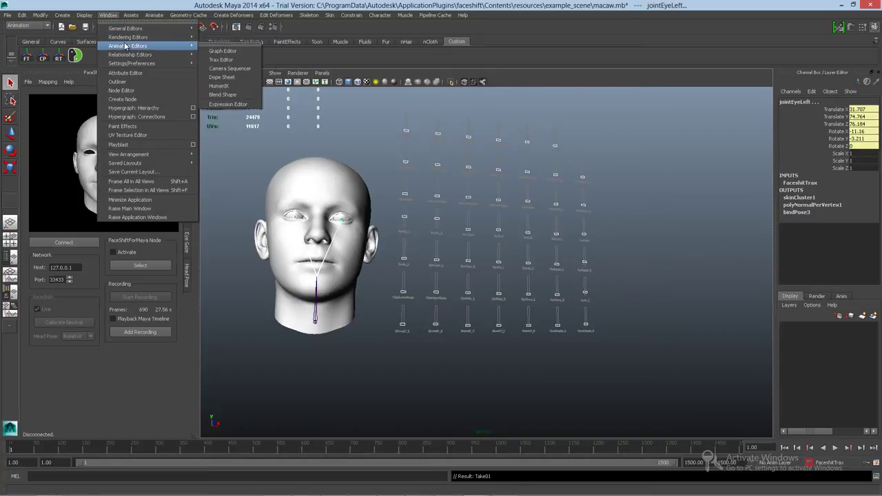
click(217, 53)
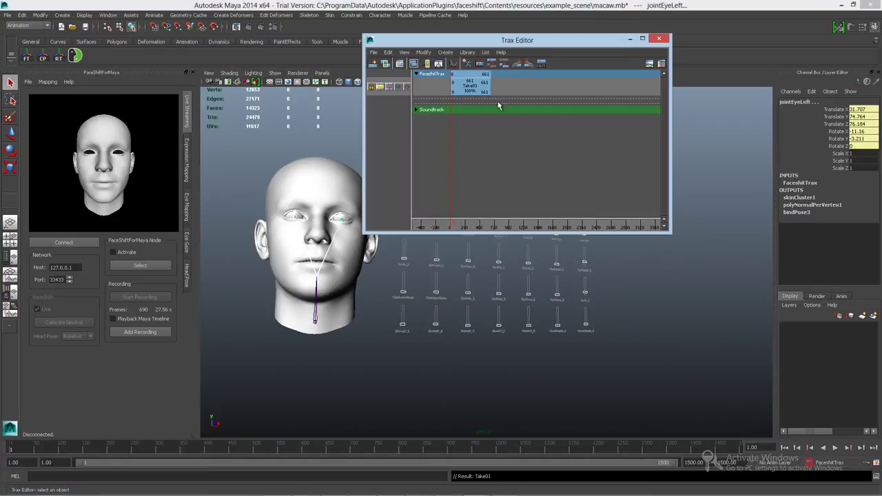
alt+middle_drag(522, 164, 593, 157)
scroll(550, 176, up, 4)
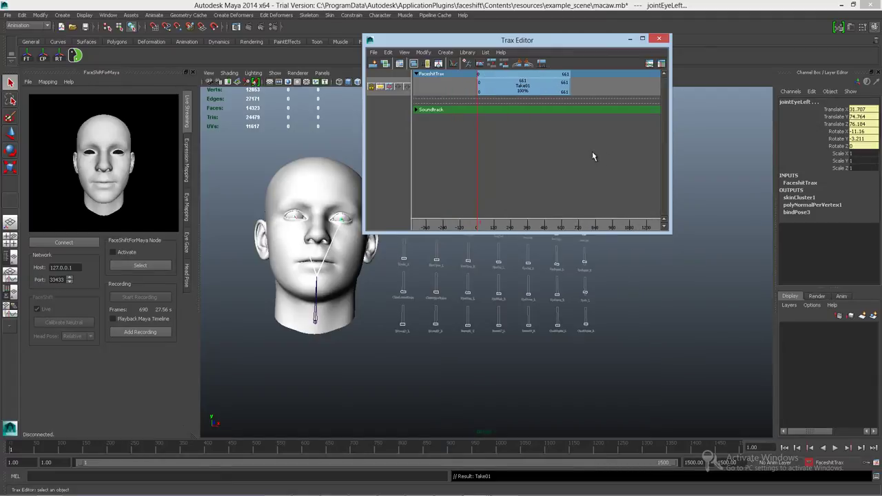
drag(31, 451, 276, 364)
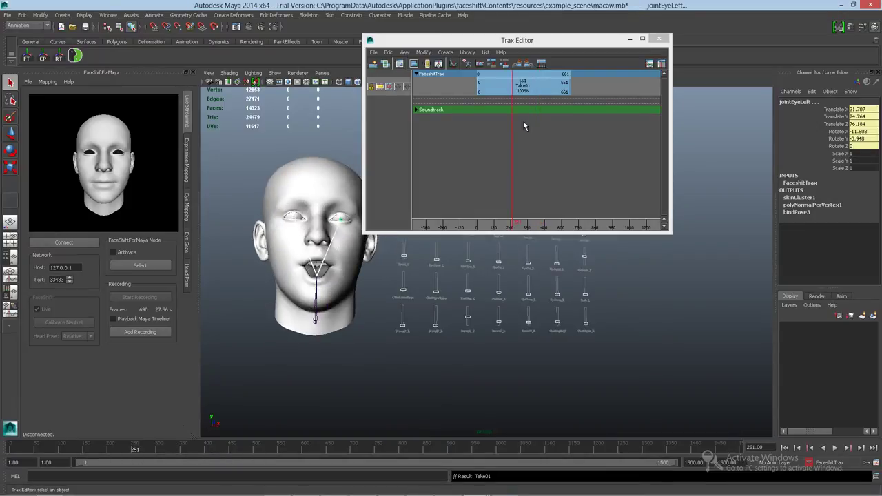
Step: Temporarily activate the keys of the Take01 clip, scrub back to frame 1, and deactivate the clip's keys
right_click(526, 83)
click(559, 113)
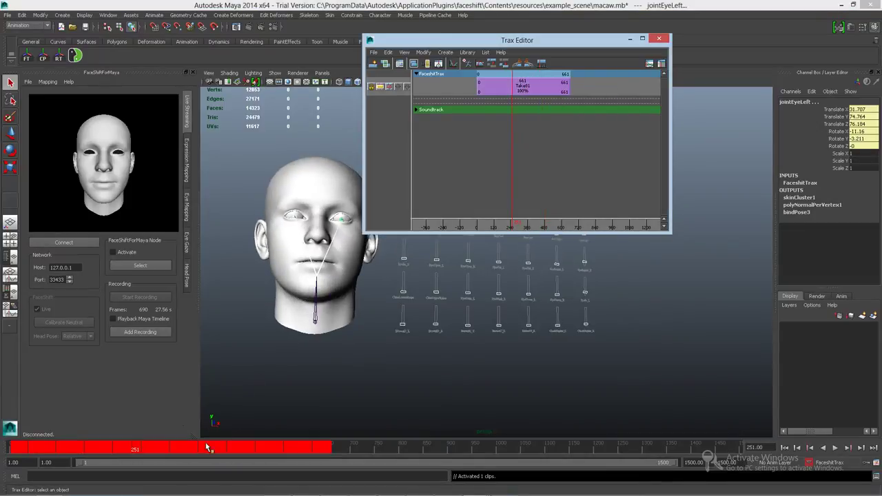
mouse_move(167, 449)
mouse_down()
mouse_move(23, 447)
mouse_move(210, 446)
mouse_move(121, 457)
mouse_move(9, 453)
mouse_move(157, 459)
mouse_move(3, 462)
mouse_up()
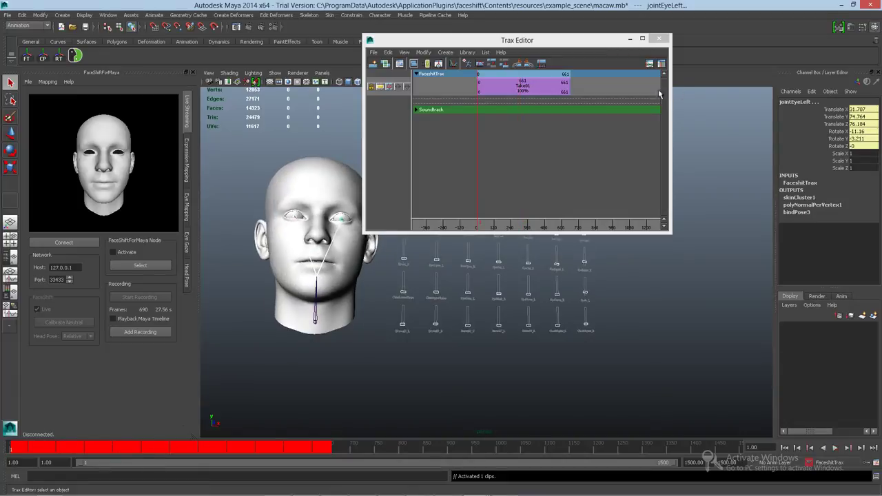
right_click(528, 86)
click(555, 118)
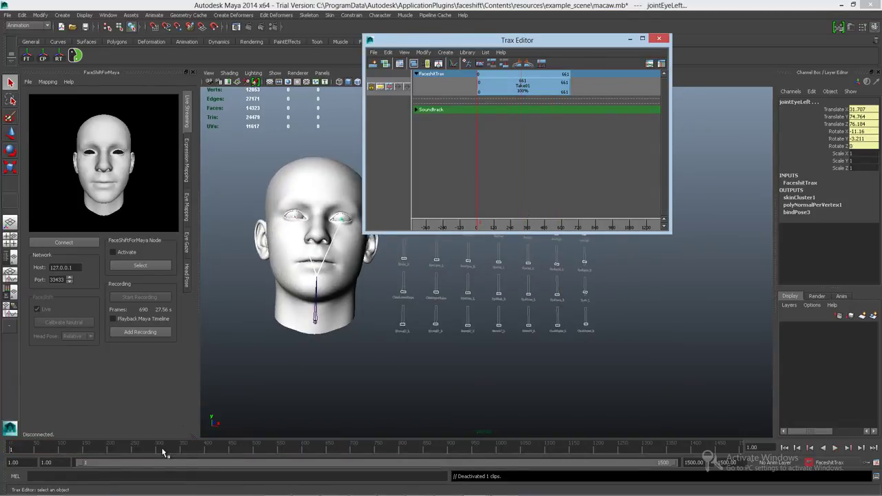
Step: Play back the Take01 clip on the head with its keys inactive, and return to frame 1
key(alt+v)
key(alt+v)
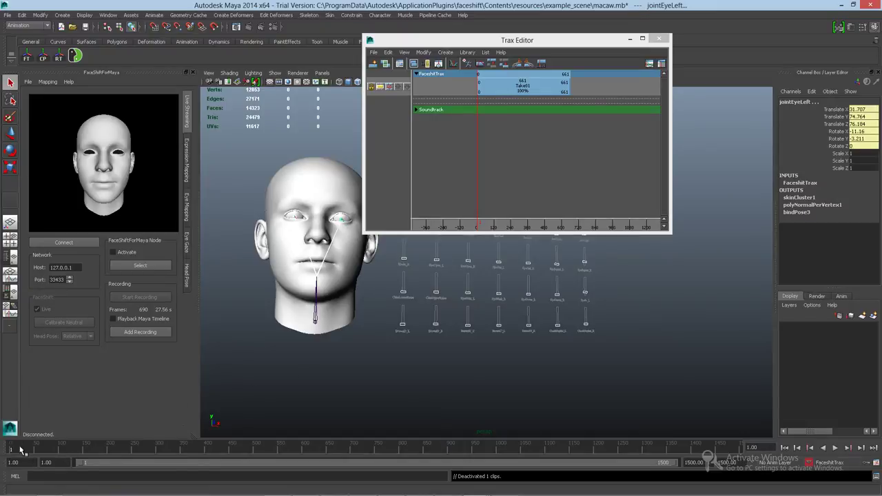
key(alt+v)
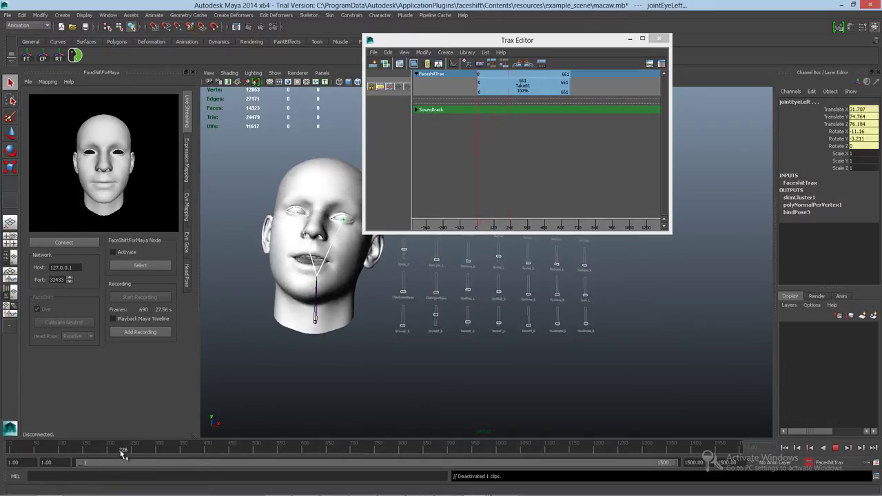
key(alt+v)
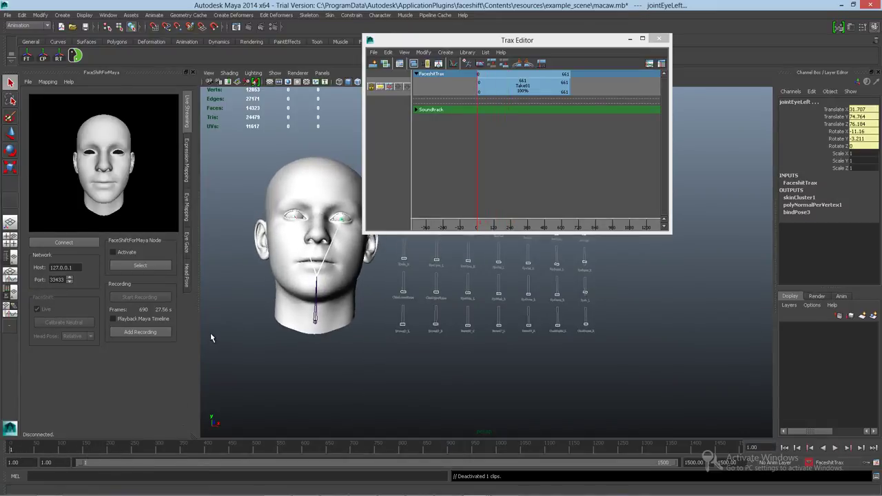
Step: Load the faceshift binary recording take02.fsb from the faceshiftsample folder
click(28, 81)
click(48, 150)
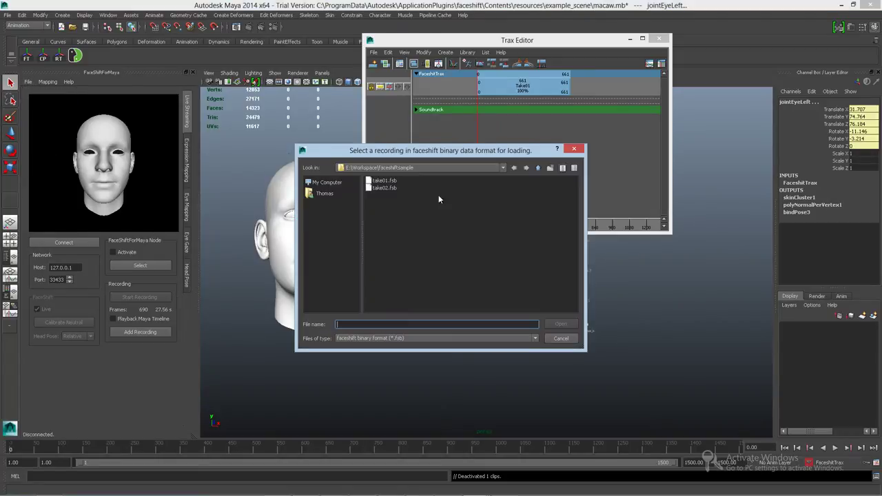
double_click(391, 189)
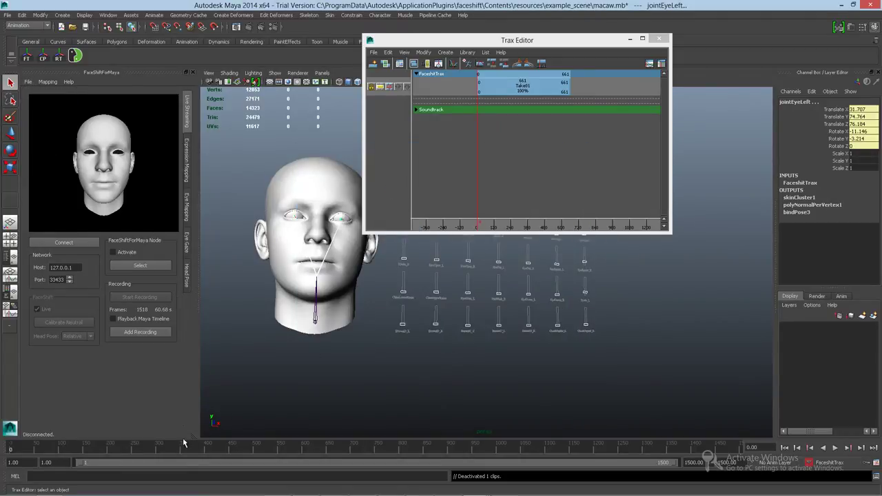
Step: Try to add the loaded take02 recording to the rig while the Take01 clip's keys are inactive
key(alt+v)
click(144, 331)
click(470, 265)
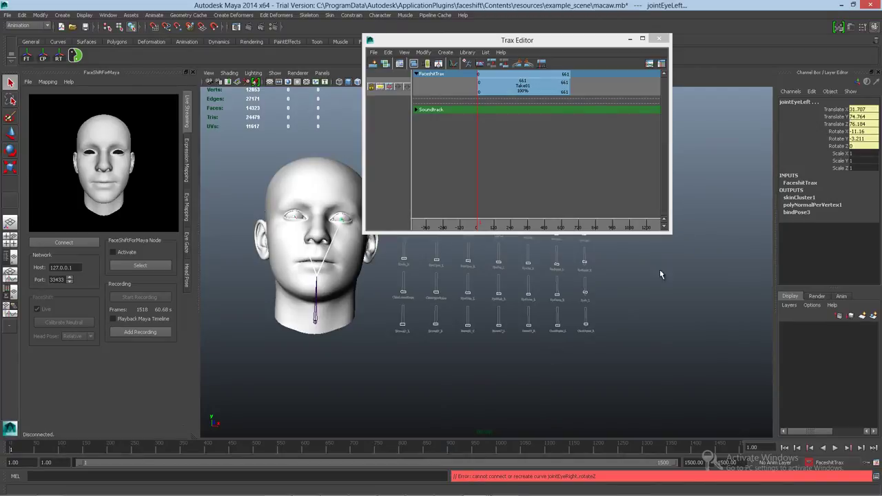
Step: Move the Trax Editor clear of the head, play the animation briefly from frame 1, and activate the keys of the Take01 clip
alt+drag(539, 315, 419, 311)
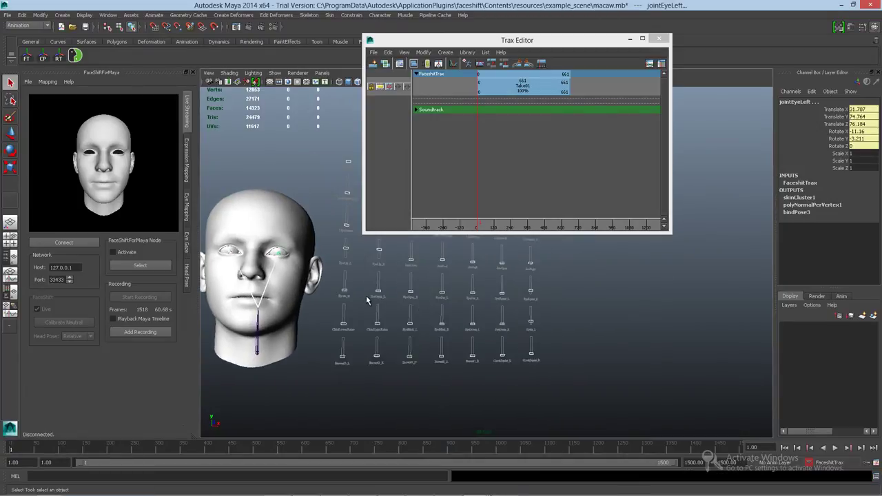
drag(510, 40, 624, 46)
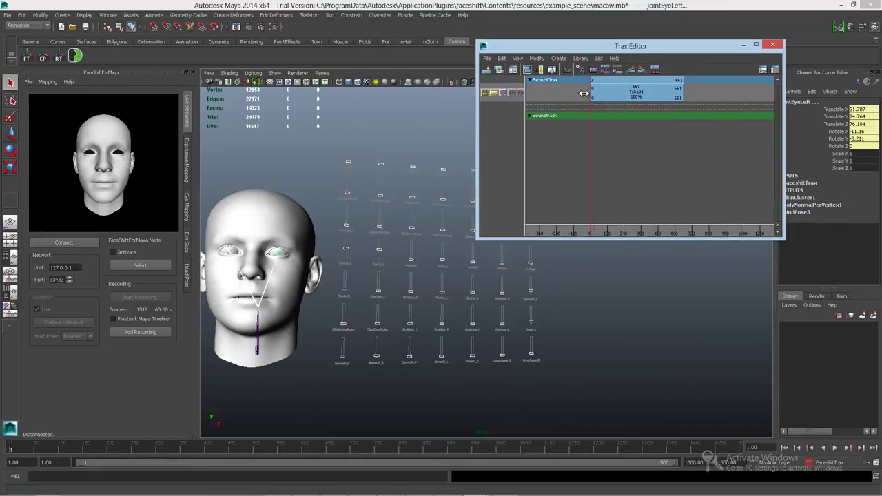
alt+drag(451, 303, 415, 280)
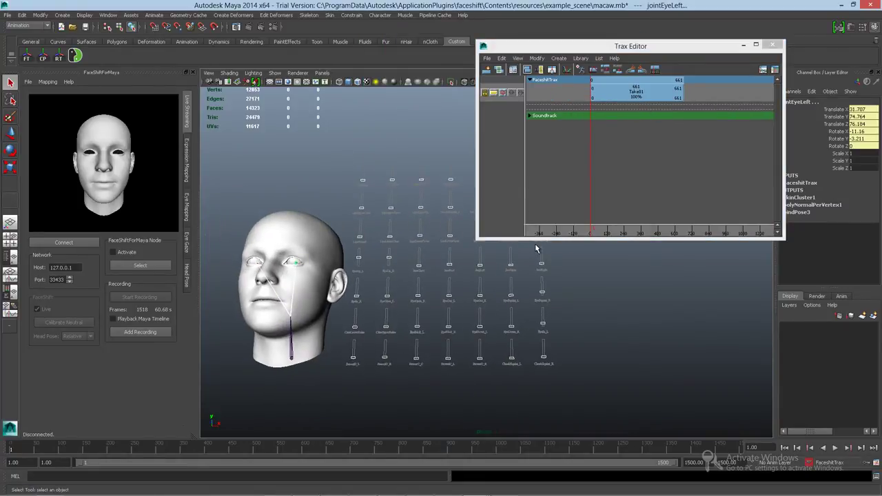
key(alt+v)
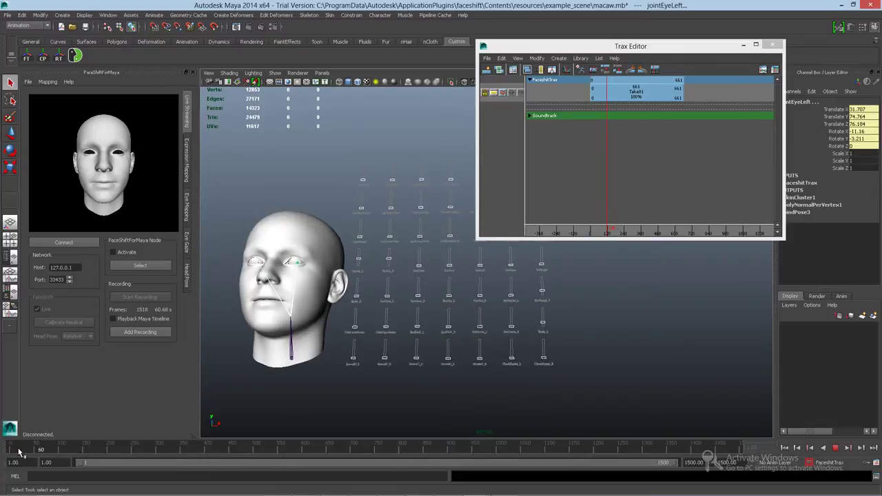
right_click(629, 91)
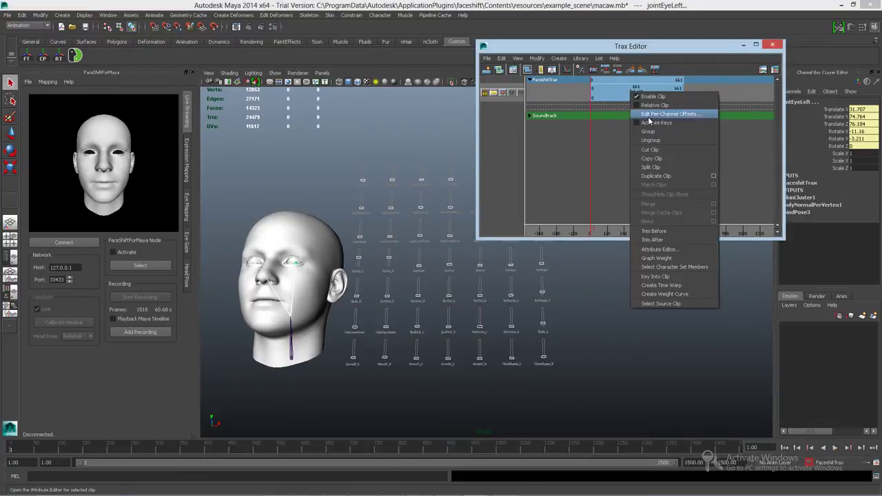
click(648, 119)
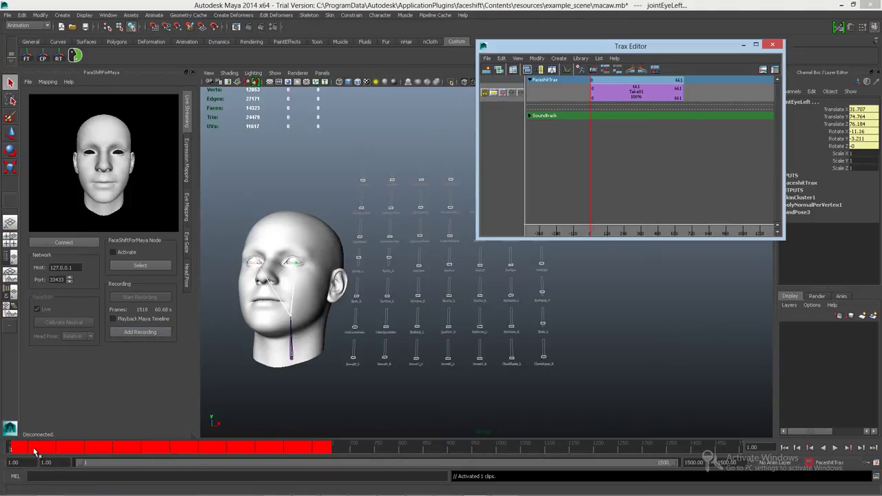
Step: Return to frame 1, deactivate the keys of the Take01 clip and duplicate the clip
mouse_move(10, 448)
mouse_down()
mouse_move(327, 457)
mouse_move(7, 462)
mouse_up()
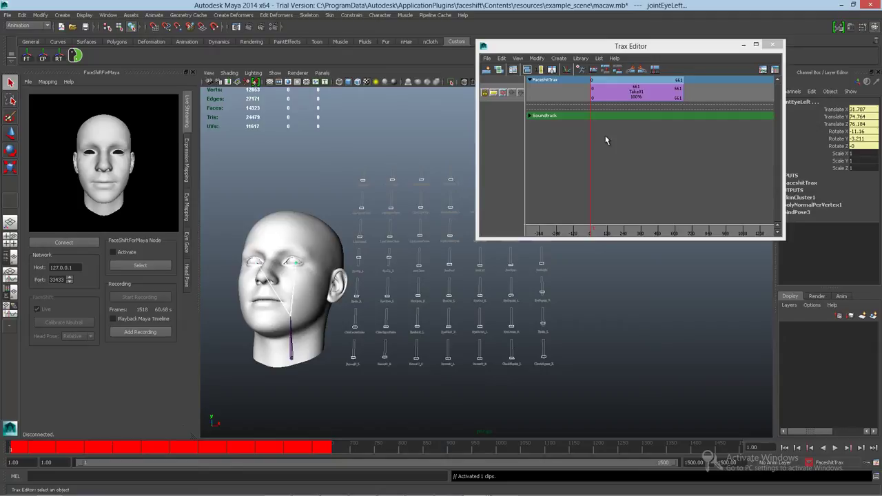
click(642, 95)
right_click(640, 92)
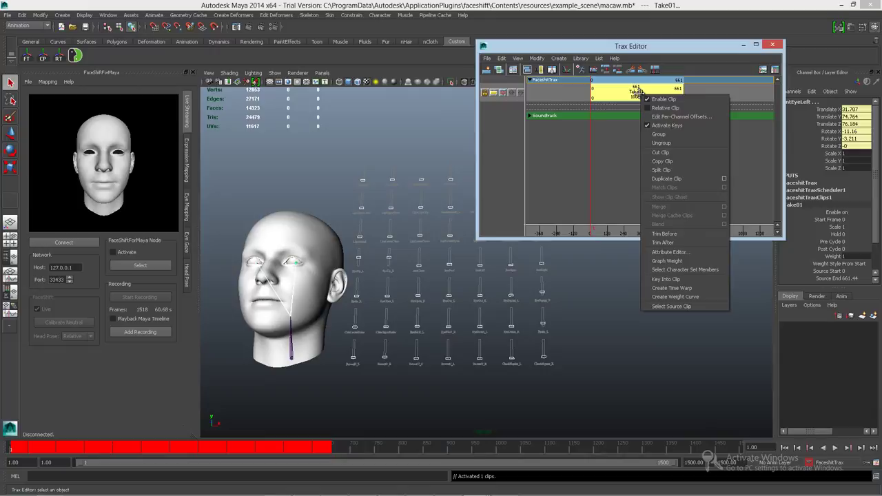
click(667, 125)
right_click(629, 90)
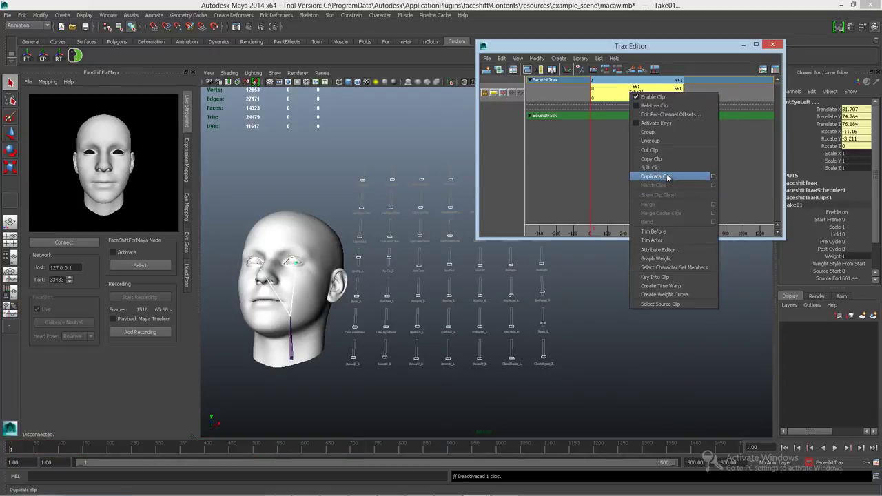
click(678, 176)
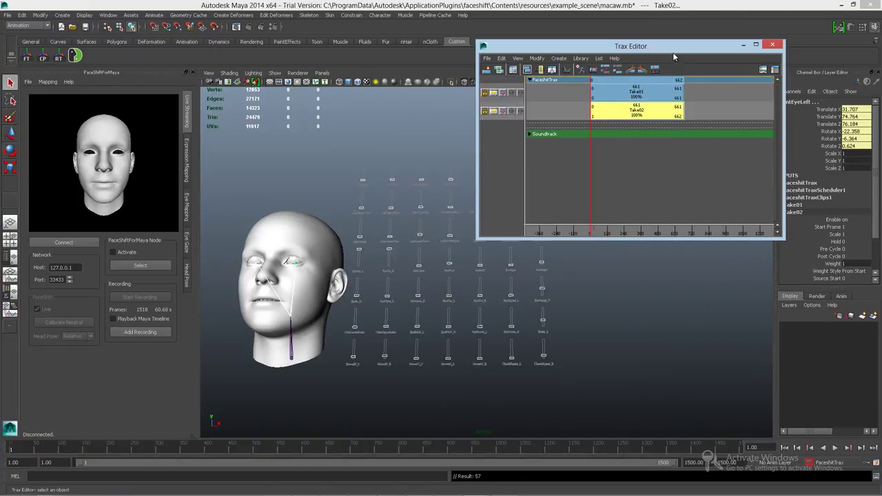
Step: Move the Trax Editor aside and rename the duplicated clip to TransferClip in its attributes
drag(673, 46, 584, 53)
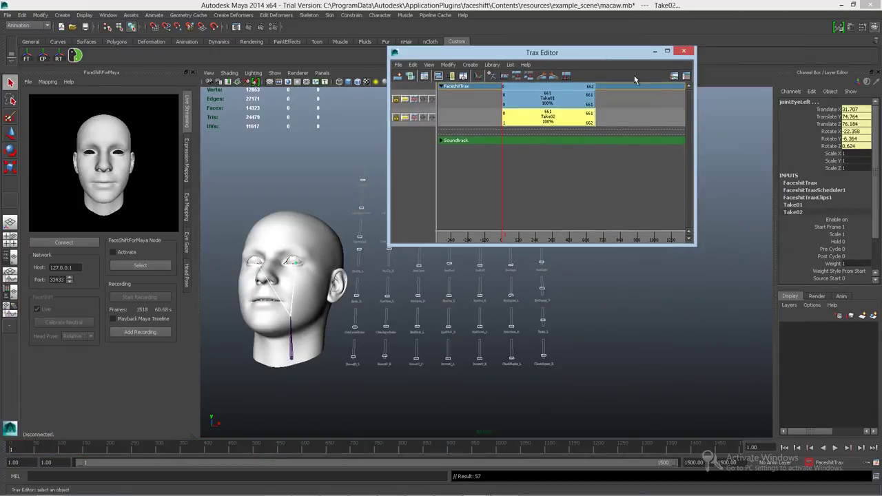
right_click(560, 124)
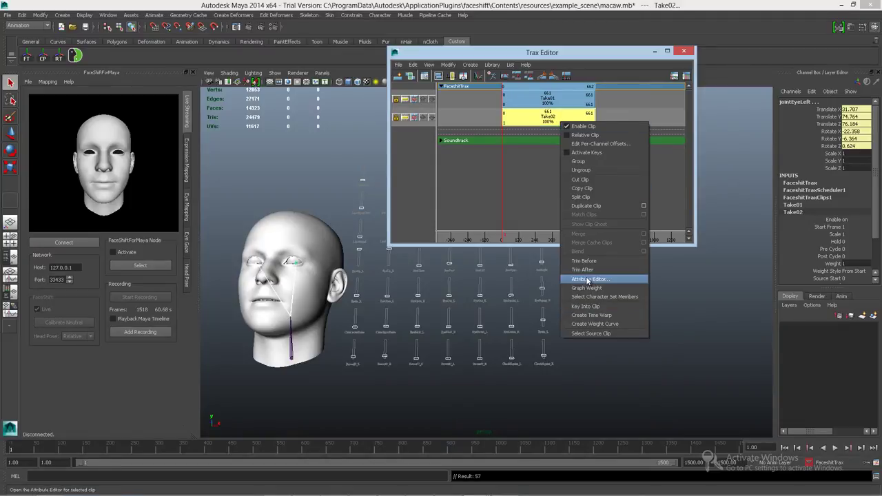
click(588, 278)
double_click(776, 126)
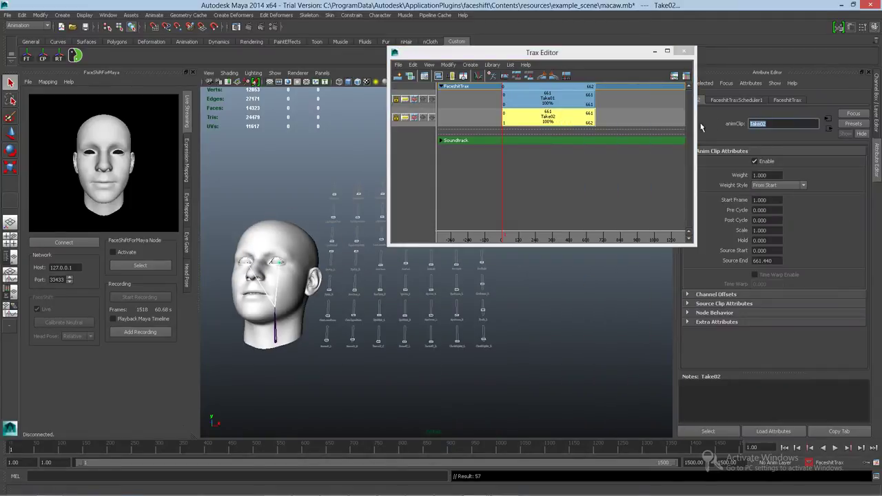
text(TransferClip)
key(Return)
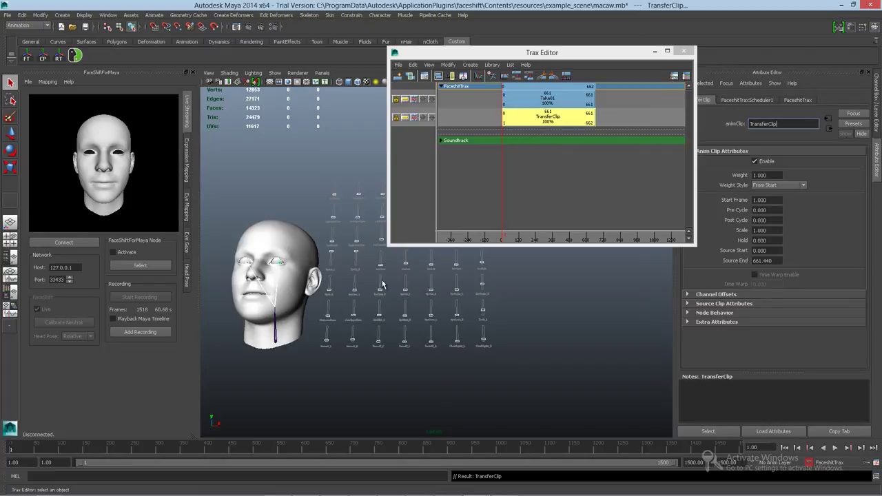
Step: Activate the keys of the TransferClip clip so its animation is editable in the timeline
click(537, 98)
click(539, 114)
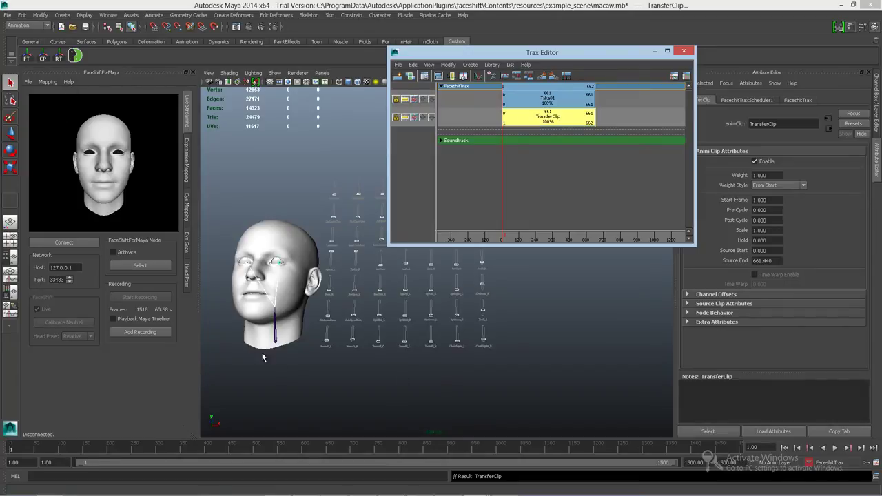
alt+drag(263, 357, 330, 359)
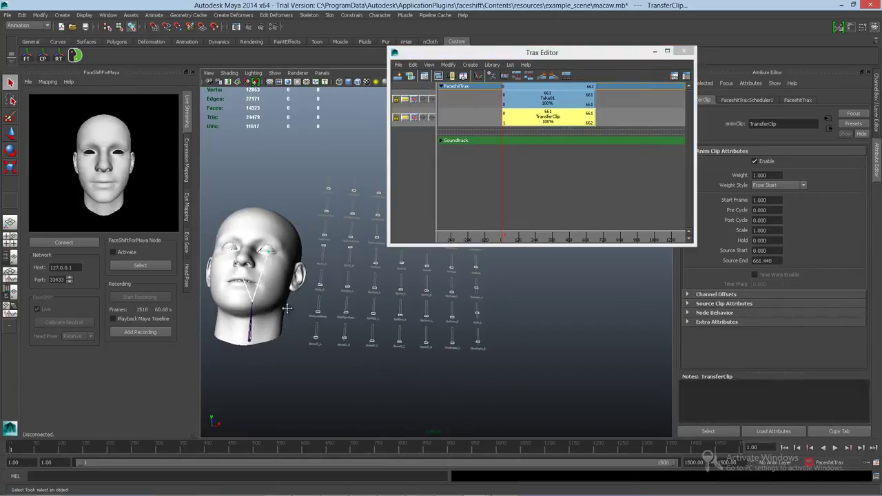
alt+drag(287, 308, 287, 250)
alt+drag(519, 383, 391, 343)
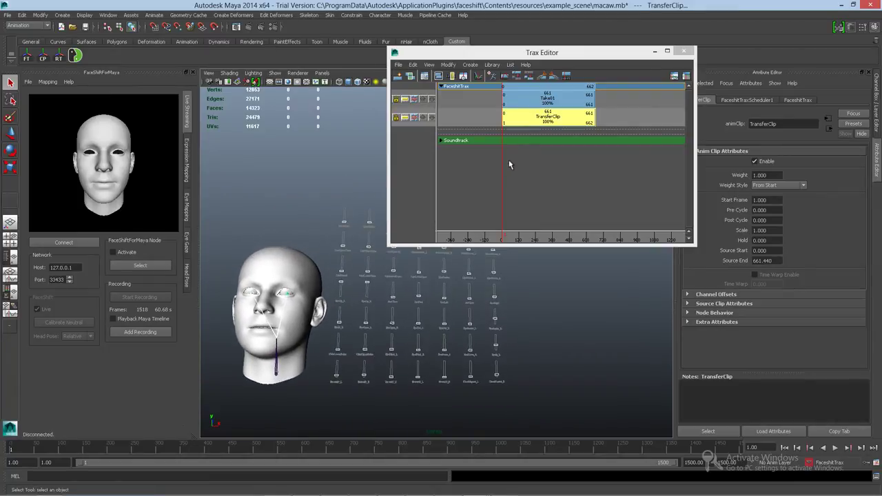
right_click(545, 117)
click(567, 144)
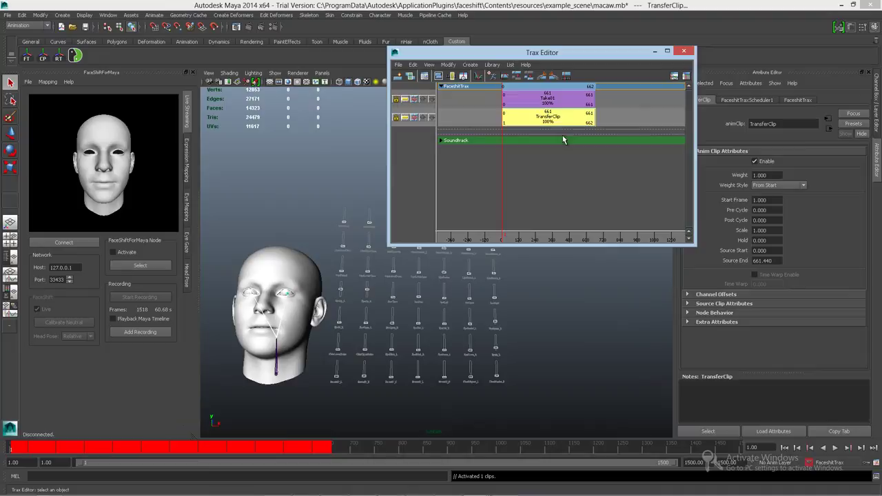
Step: Set the timeline to frame 1 and add the loaded take02 recording over the TransferClip keys
click(543, 97)
click(537, 119)
mouse_move(340, 447)
mouse_down()
mouse_move(17, 451)
mouse_move(250, 459)
mouse_move(4, 448)
mouse_up()
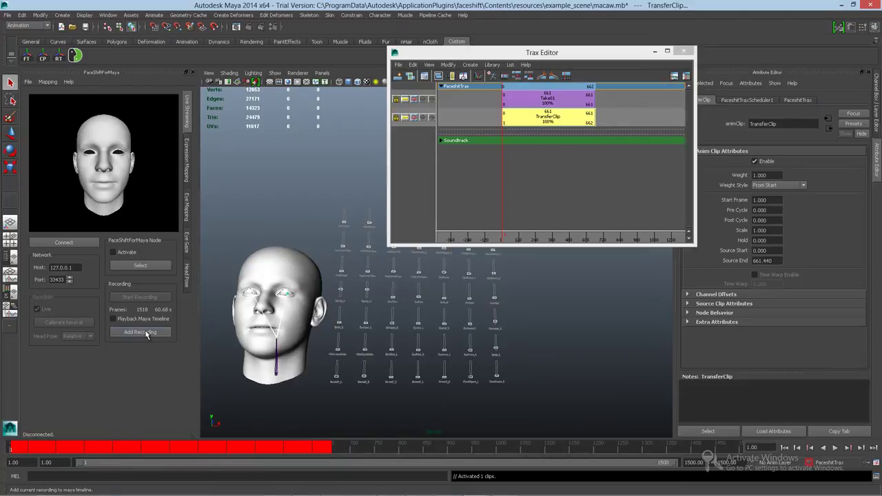
click(145, 333)
click(470, 267)
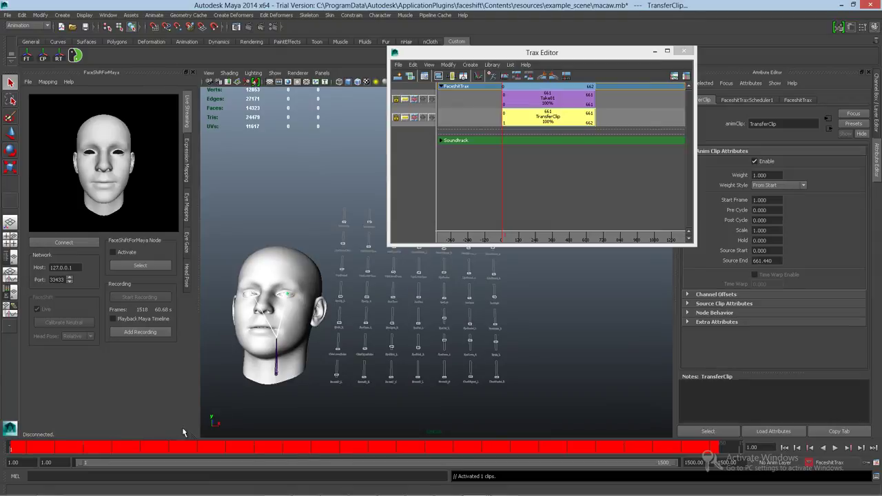
Step: Play back the added take02 animation on the head and return to frame 1
alt+middle_drag(248, 328, 258, 358)
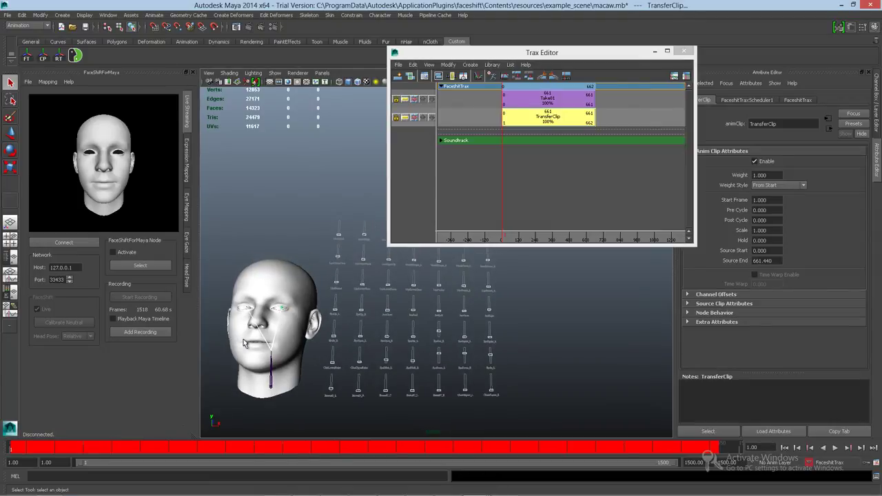
scroll(276, 335, down, 2)
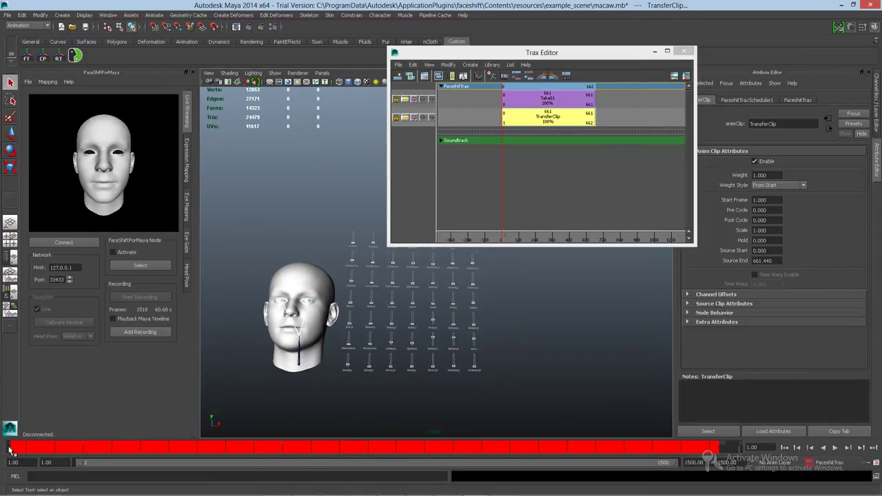
key(alt+v)
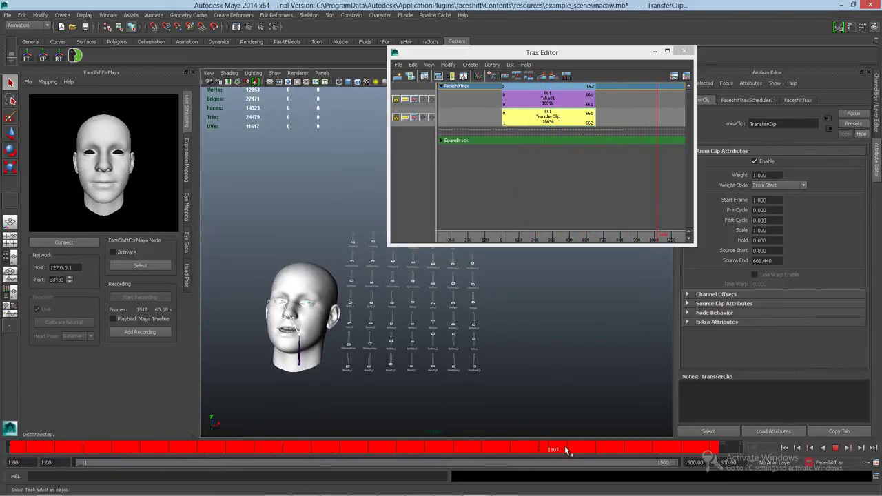
drag(701, 450, 6, 435)
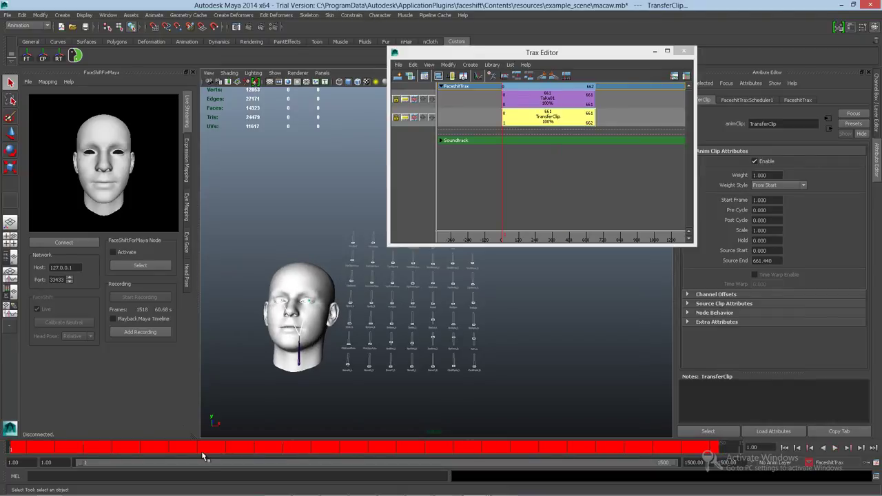
Step: Create a clip named Take02 from the animation curves with absolute offset, placed in the Trax Editor and Visor
click(110, 15)
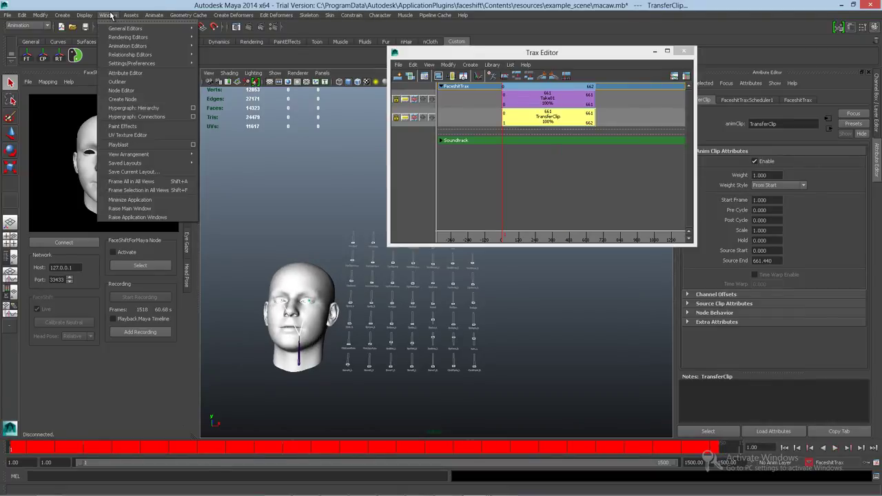
mouse_move(153, 15)
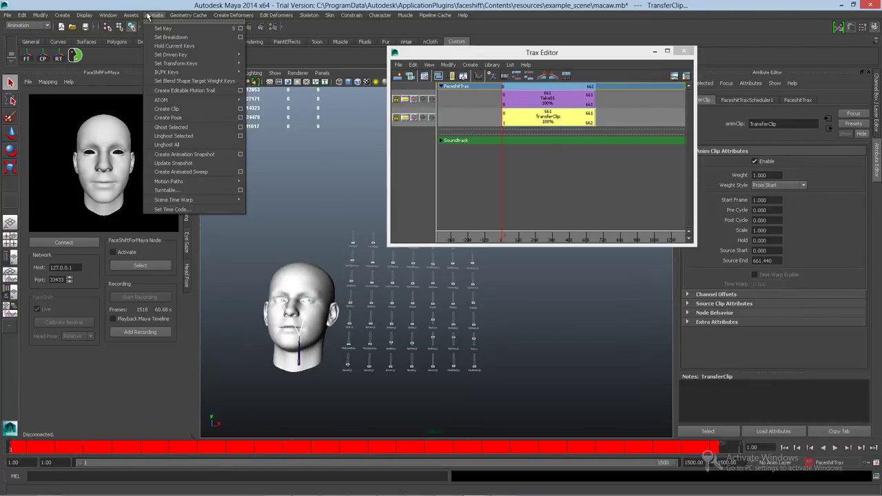
click(241, 109)
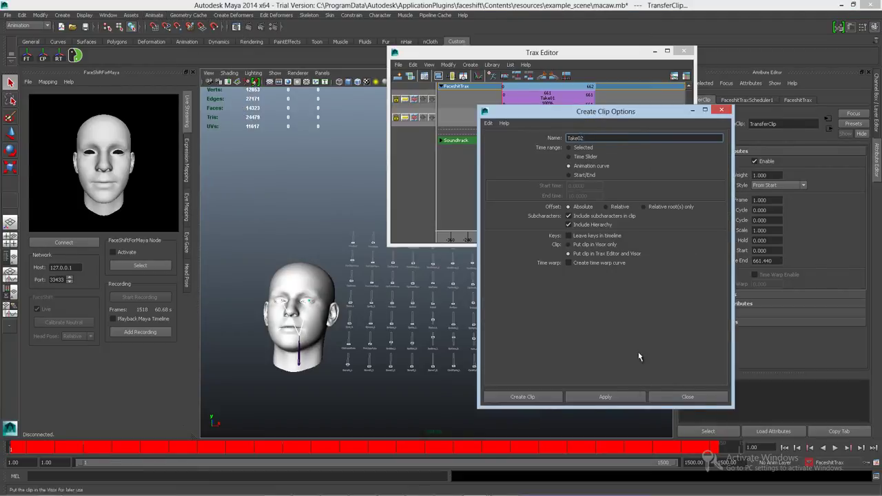
click(620, 398)
click(652, 399)
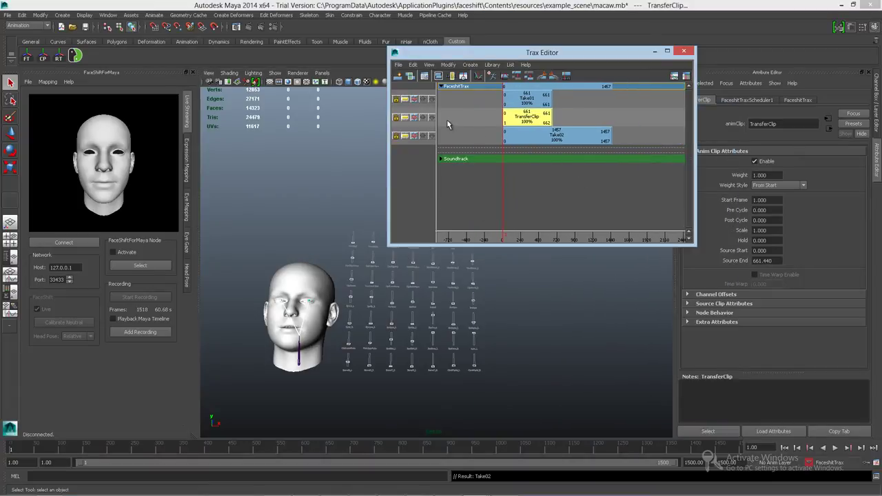
Step: Play the three overlapping clips together, stop at frame 245 and deselect the TransferClip clip
drag(19, 450, 15, 451)
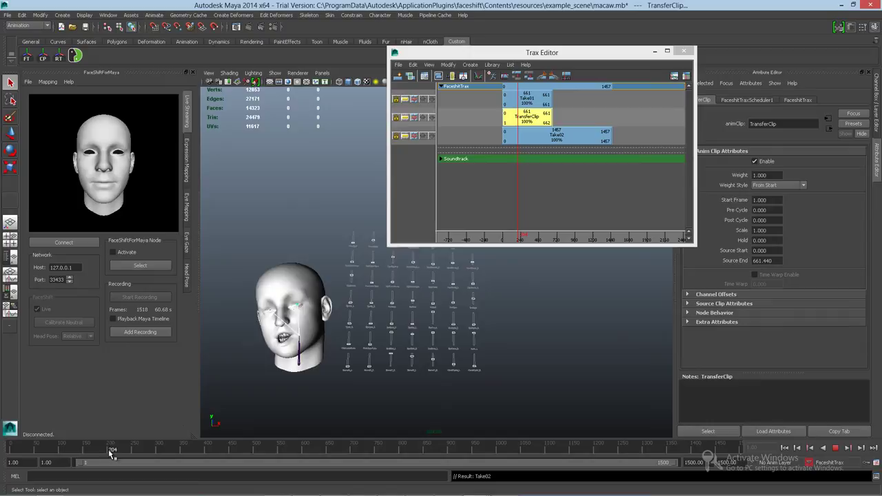
mouse_move(115, 450)
mouse_down()
mouse_move(150, 449)
mouse_move(131, 451)
mouse_up()
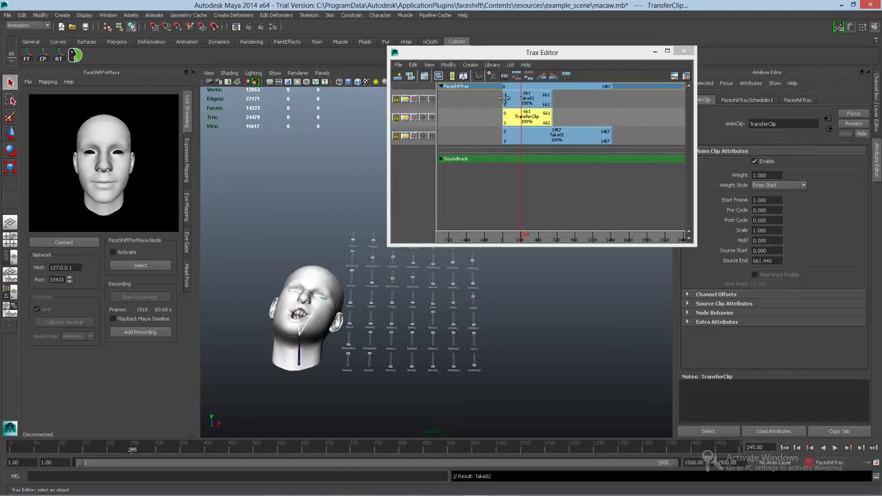
click(485, 118)
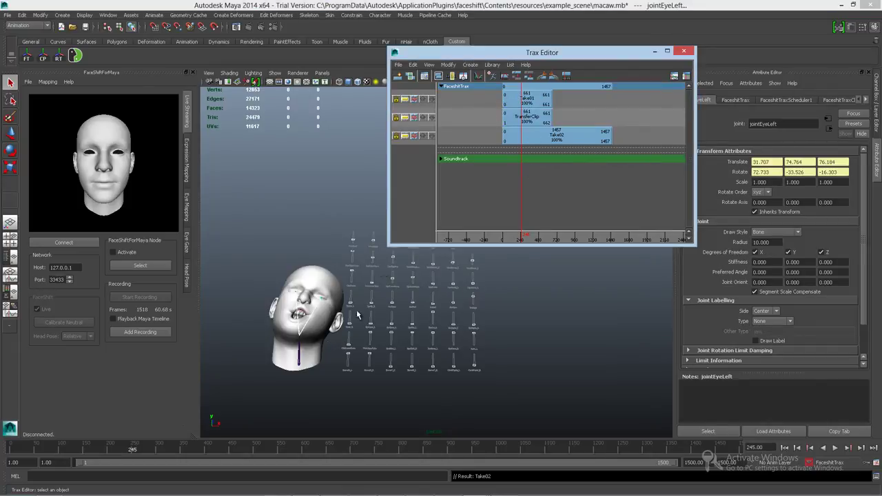
Step: Select the EyeBlink_L slider handle, show its channel values and check them with all clips active at frame 121
scroll(398, 335, up, 2)
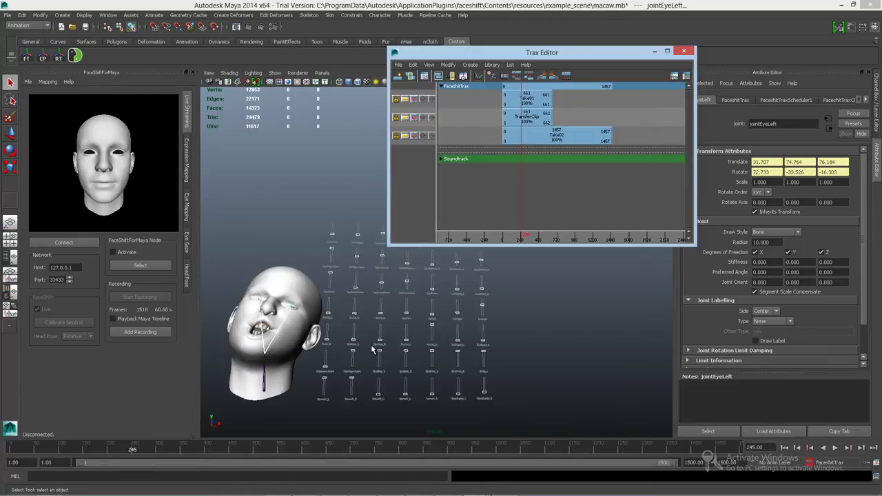
click(379, 353)
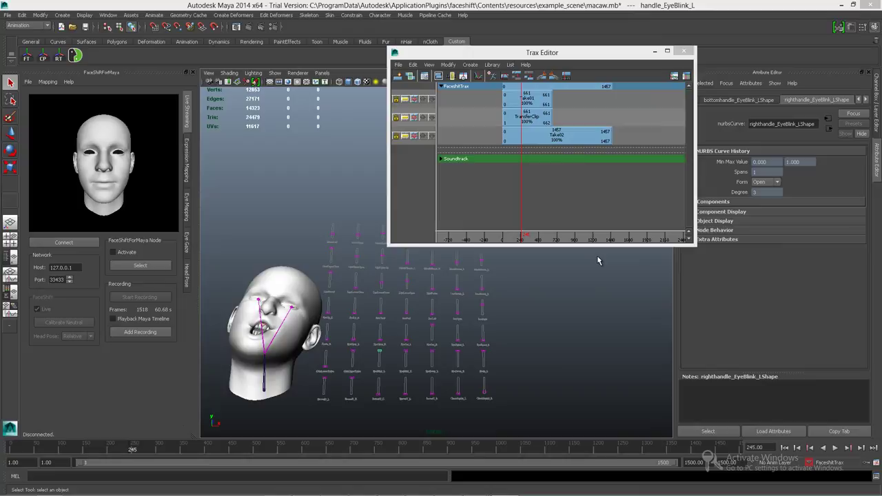
click(877, 104)
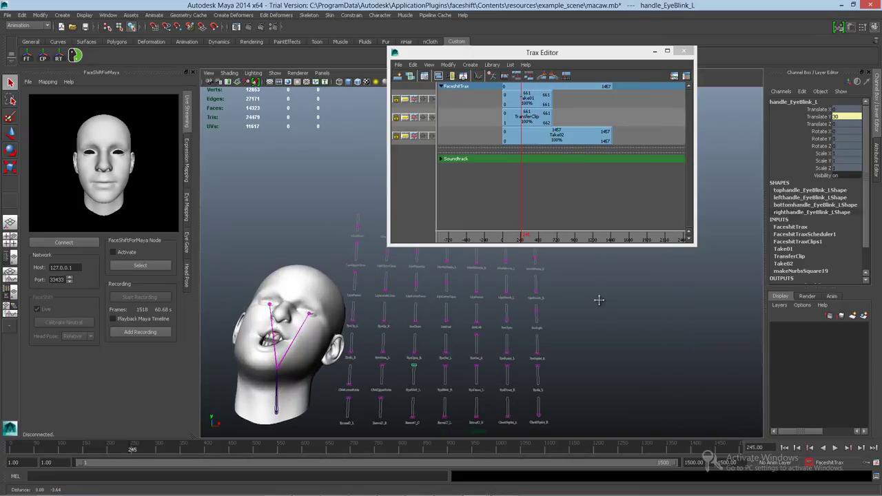
scroll(420, 345, up, 3)
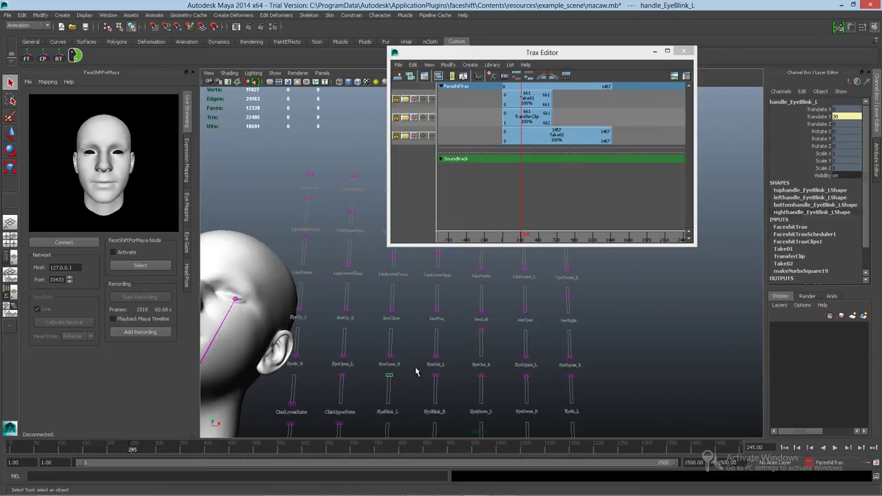
alt+middle_drag(415, 367, 459, 335)
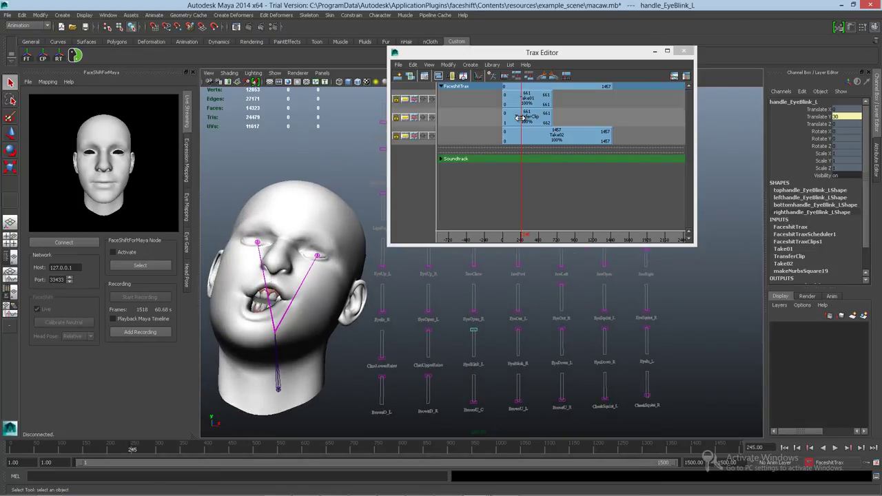
mouse_move(111, 450)
mouse_down()
mouse_move(20, 439)
mouse_move(72, 428)
mouse_up()
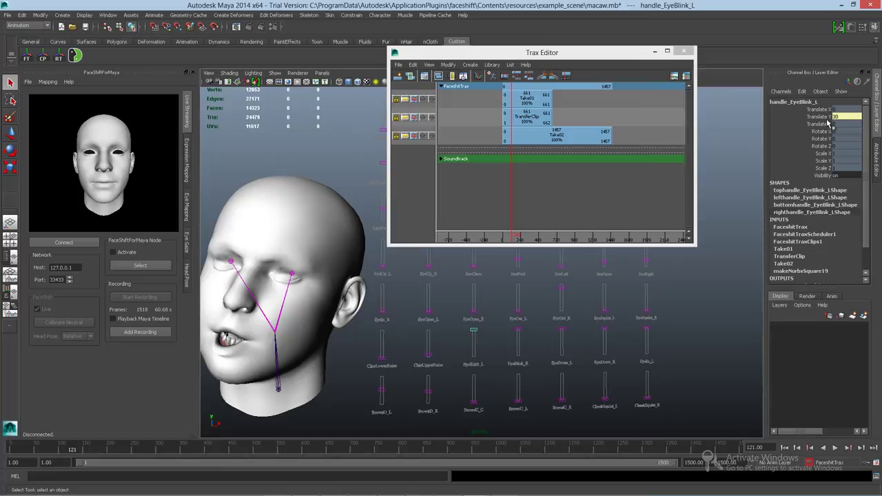
Step: Mute the TransferClip and Take02 tracks and scrub through the timeline with only Take01 active
click(415, 116)
click(415, 136)
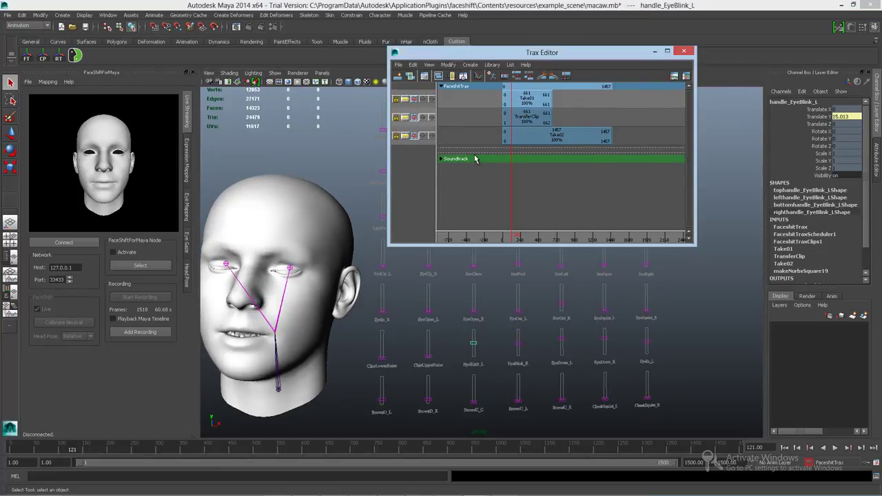
mouse_move(35, 452)
mouse_down()
mouse_move(16, 449)
mouse_move(173, 452)
mouse_up()
key(alt+v)
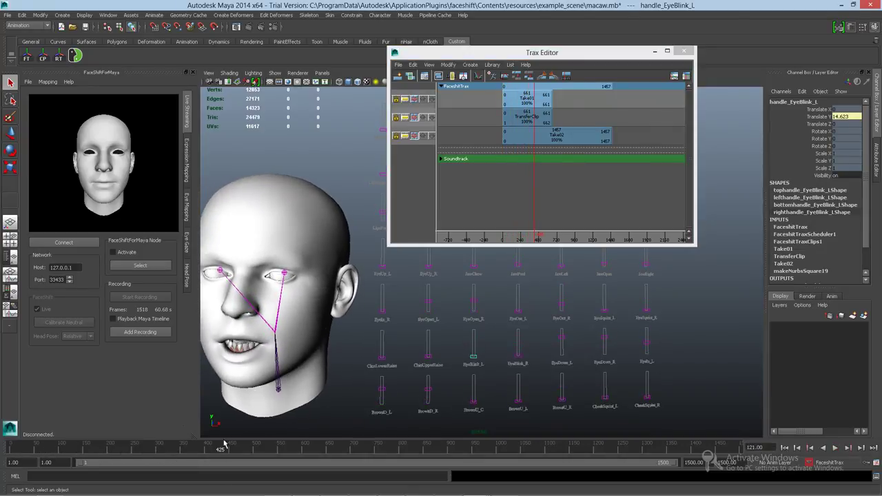
Step: Unmute the Take02 track, scrub to frame 425 and shift the Take02 clip to start at frame 342
click(414, 135)
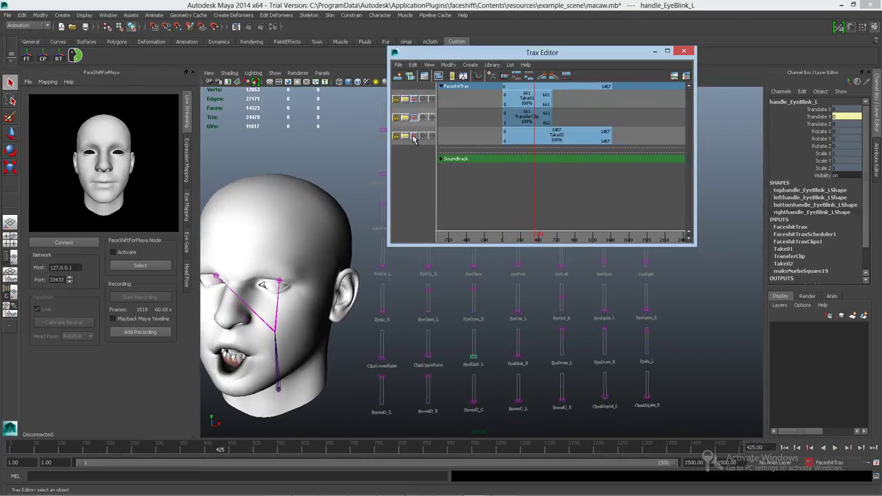
drag(181, 446, 216, 432)
drag(565, 136, 590, 137)
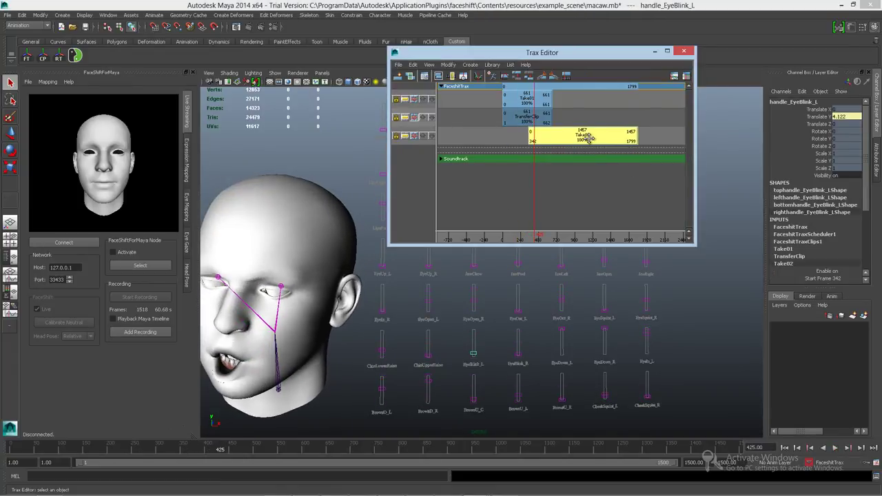
Step: Shift the Take02 clip to start at frame 501 and blend it with the Take01 clip
click(526, 102)
drag(546, 136, 558, 136)
click(526, 102)
shift+click(560, 136)
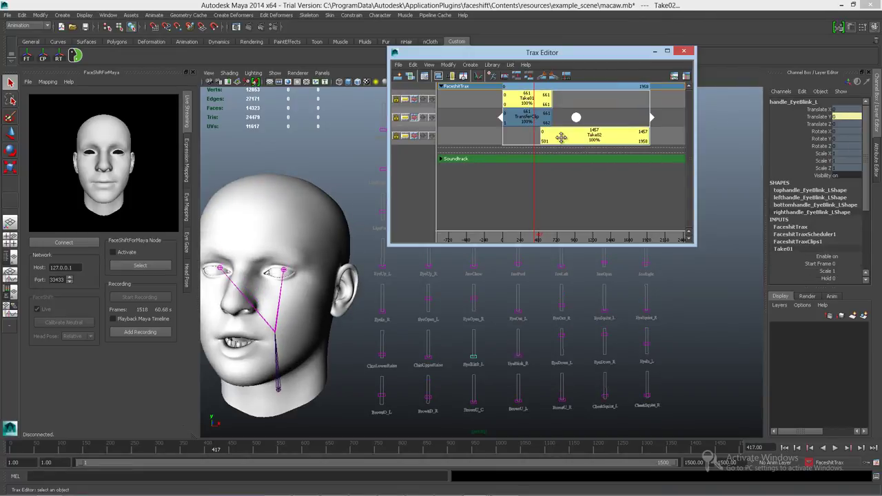
right_click(560, 136)
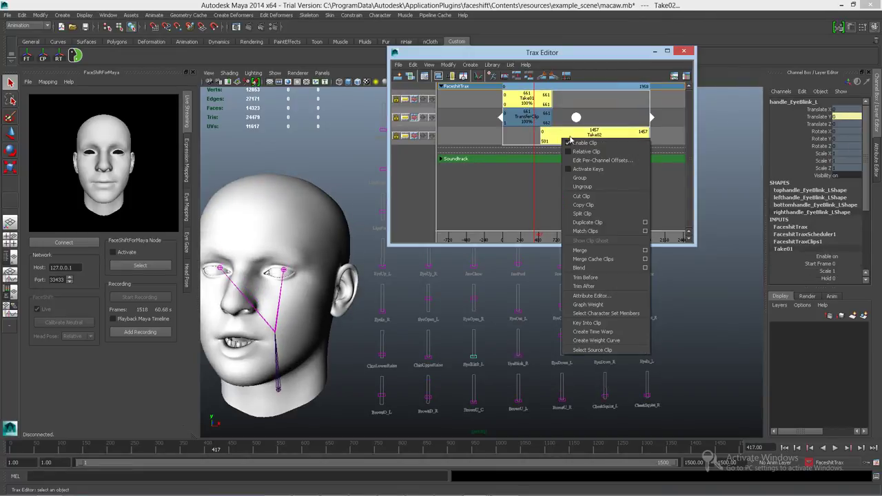
click(608, 268)
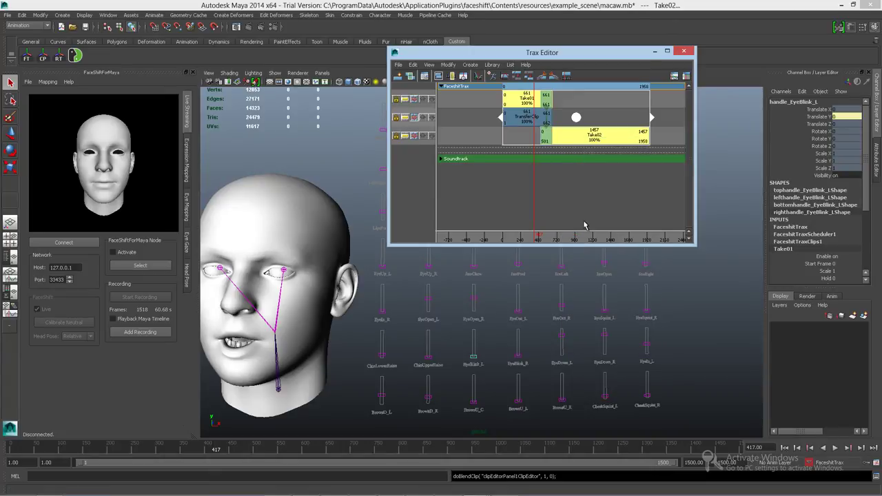
Step: Scrub and play through the blend between Take01 and Take02, watching the head, and stop at frame 753
mouse_move(534, 212)
mouse_down()
mouse_move(532, 203)
mouse_move(542, 204)
mouse_move(528, 201)
mouse_move(546, 202)
mouse_up()
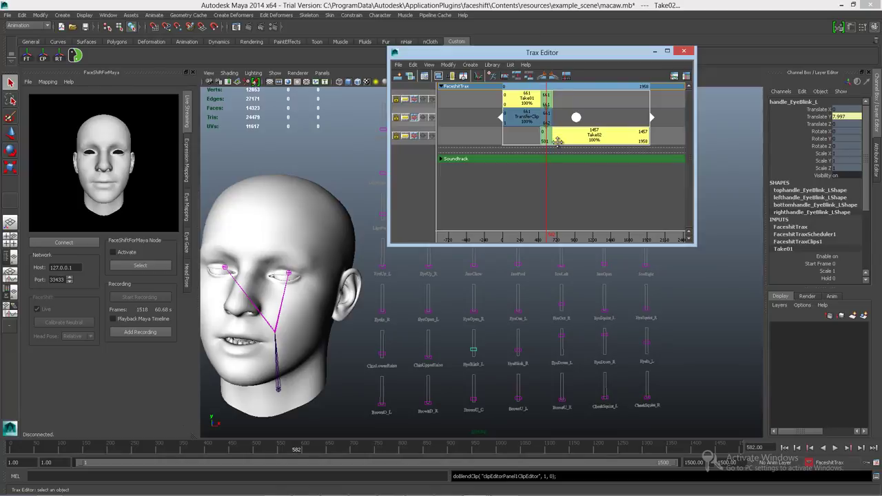
drag(546, 160, 521, 149)
alt+right_drag(451, 329, 380, 313)
alt+drag(380, 312, 308, 376)
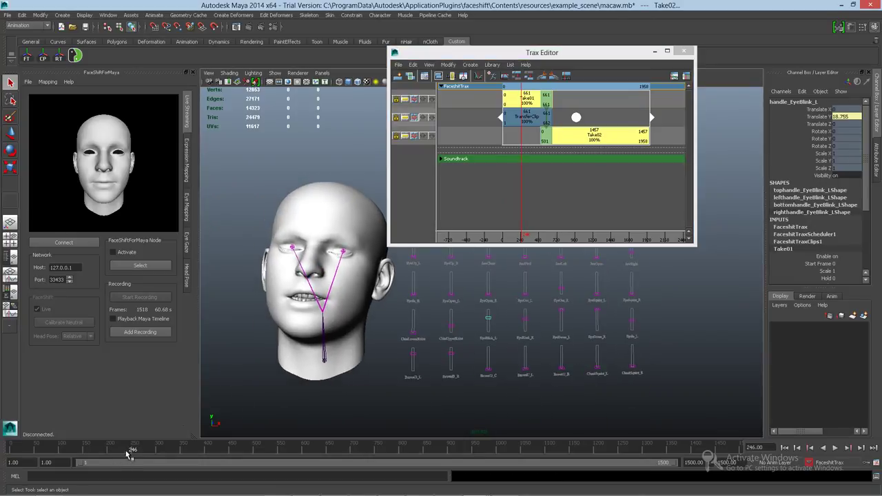
drag(128, 454, 309, 451)
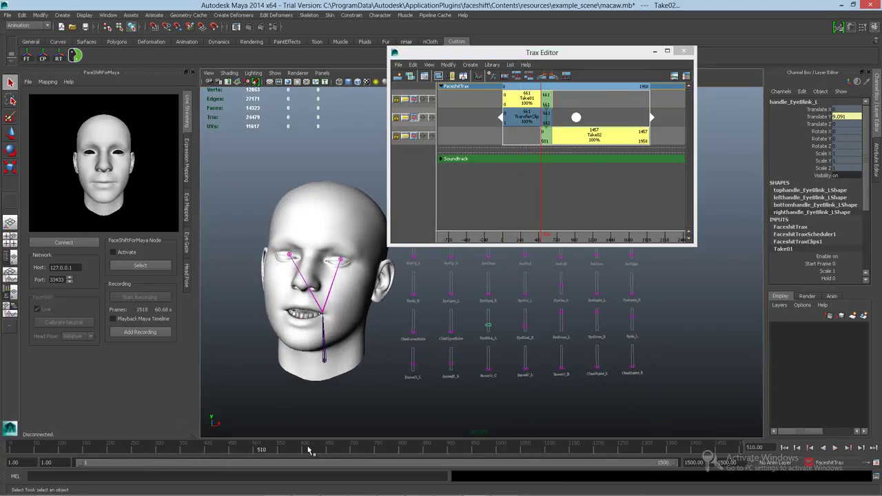
click(837, 448)
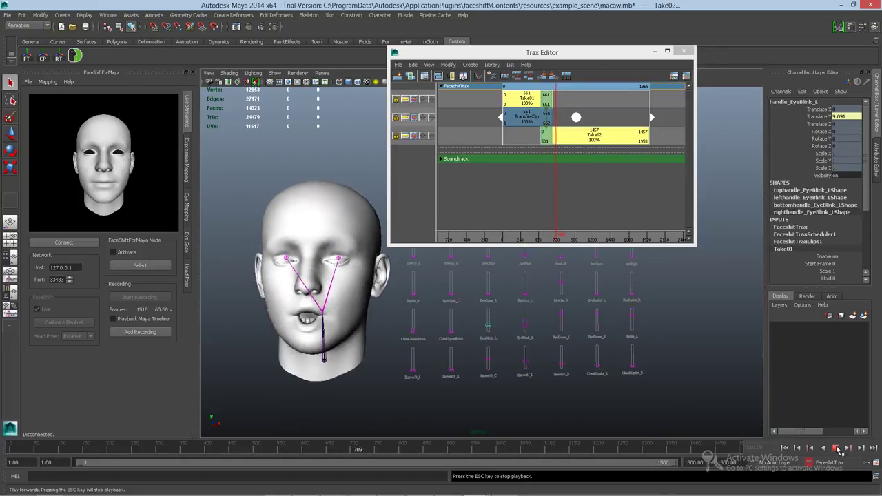
click(837, 448)
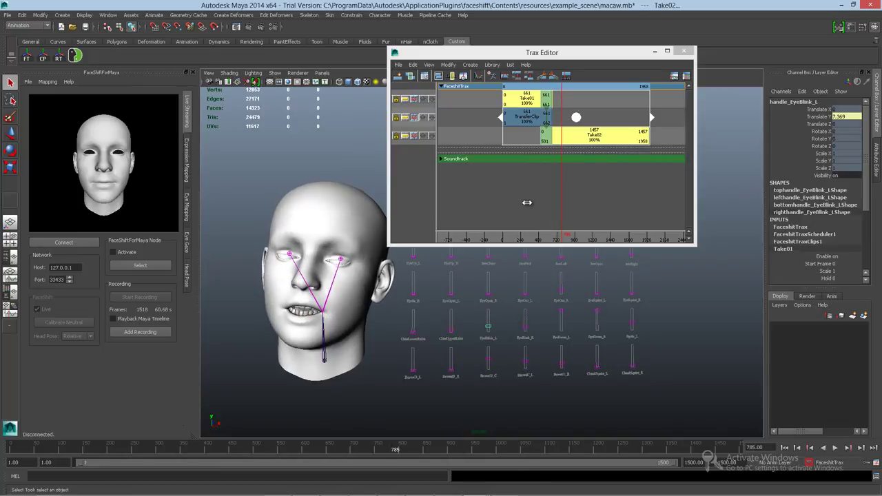
mouse_move(562, 196)
mouse_down()
mouse_move(516, 181)
mouse_move(560, 187)
mouse_up()
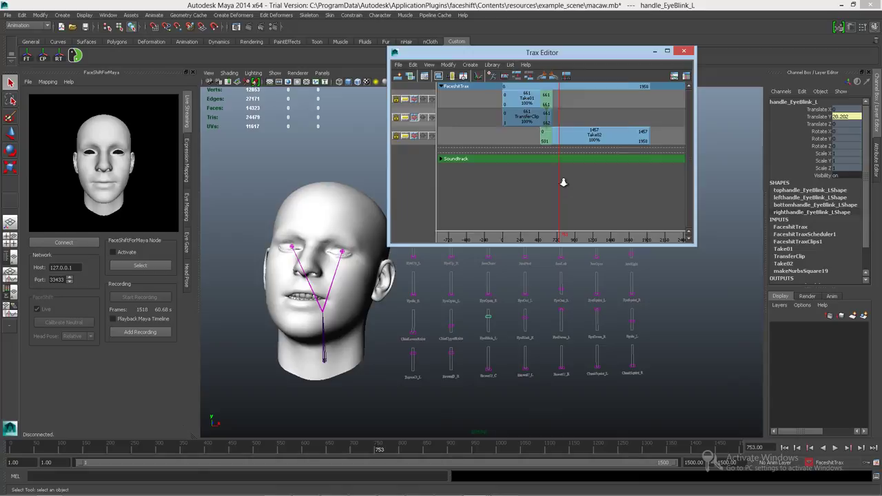
Step: Duplicate the Take02 clip and place the copy on Take01's track at about frame 1734, overlapping the end of Take02
scroll(563, 182, down, 1)
alt+middle_drag(607, 172, 583, 183)
click(578, 138)
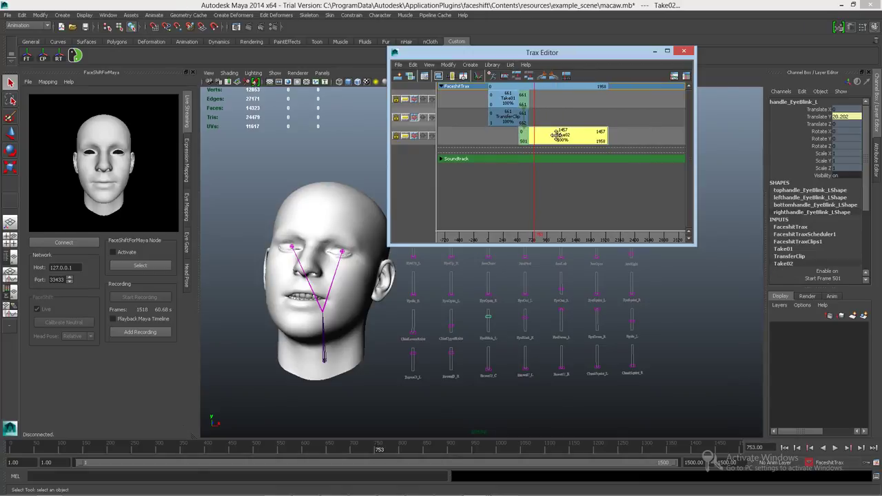
right_click(564, 138)
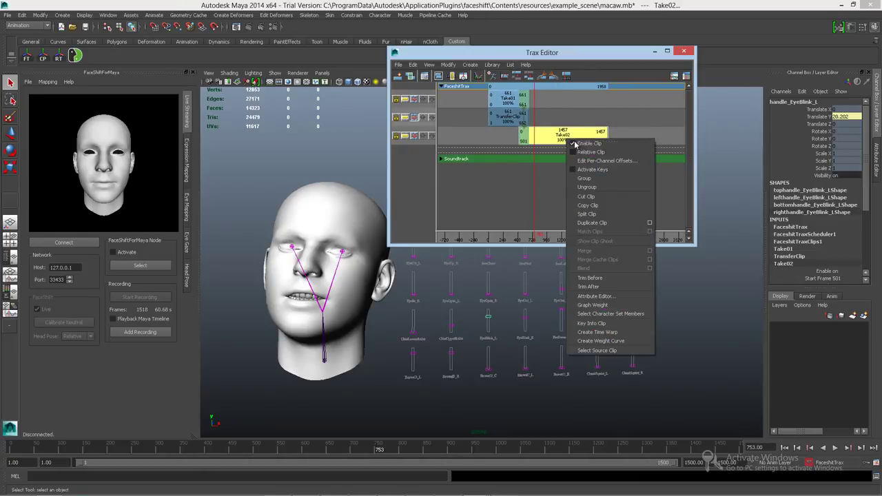
click(593, 228)
drag(569, 112, 634, 100)
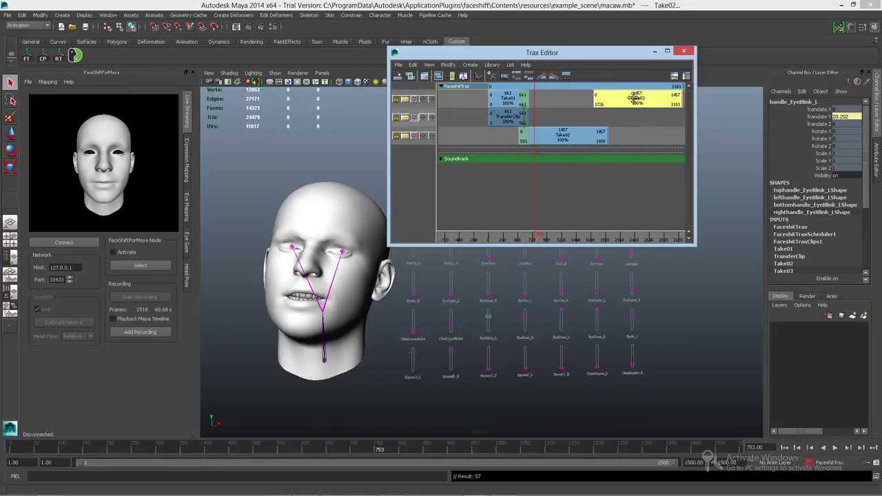
Step: Blend the Take02 and Take03 clips and scrub the timeline to frame 1263
click(602, 136)
shift+click(611, 102)
right_click(611, 101)
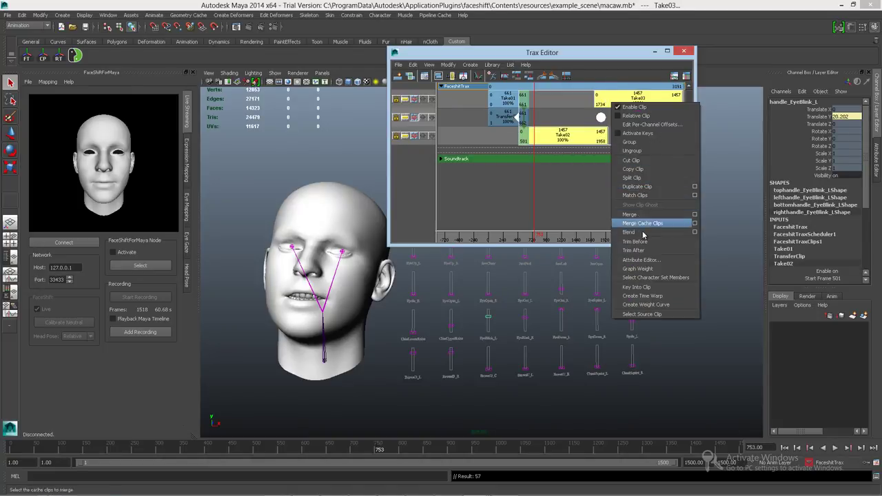
click(624, 223)
drag(277, 448, 627, 451)
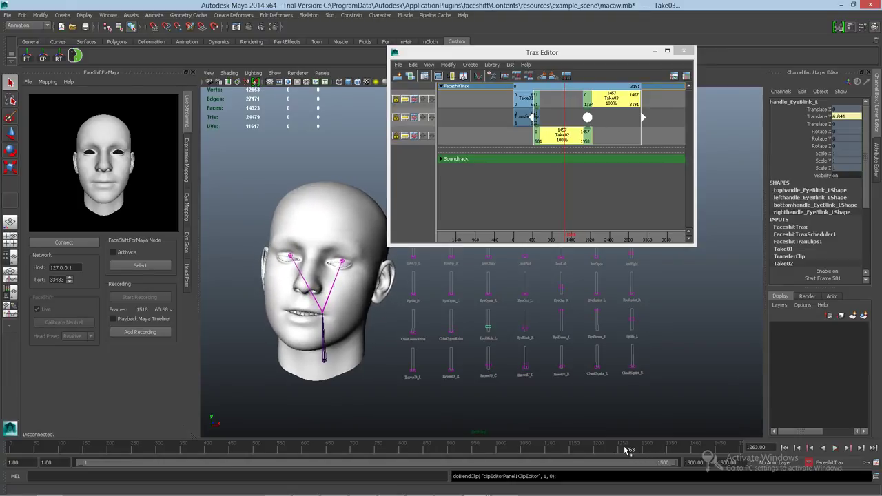
Step: Move Take02 to start at frame 2672 and place Take03 ahead of it on the same track, starting at frame 420
click(524, 97)
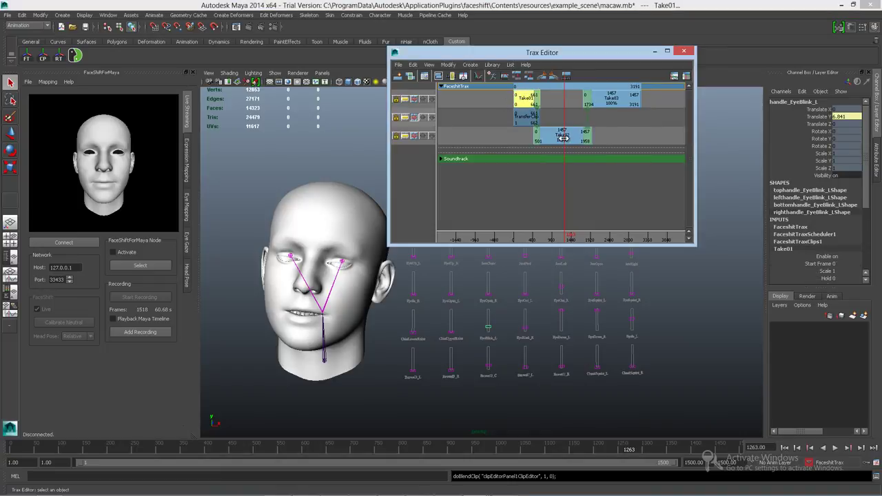
drag(544, 135, 601, 142)
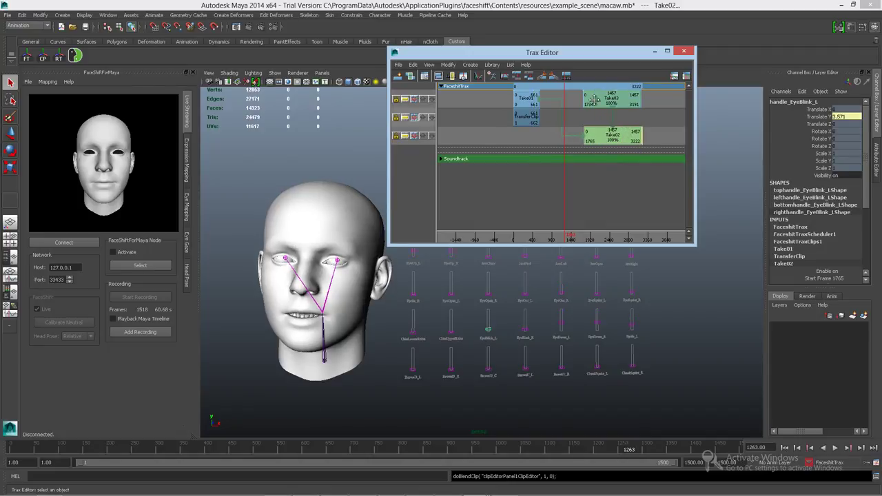
drag(591, 98, 517, 145)
drag(627, 139, 664, 139)
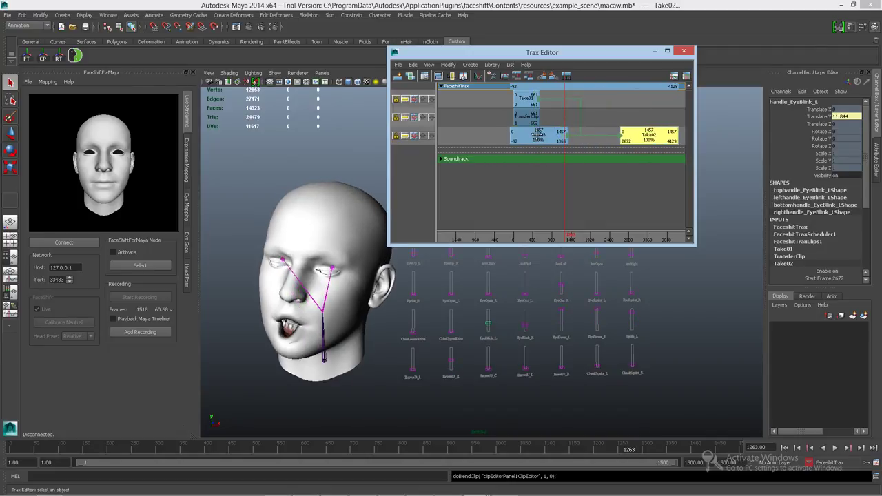
drag(538, 135, 487, 136)
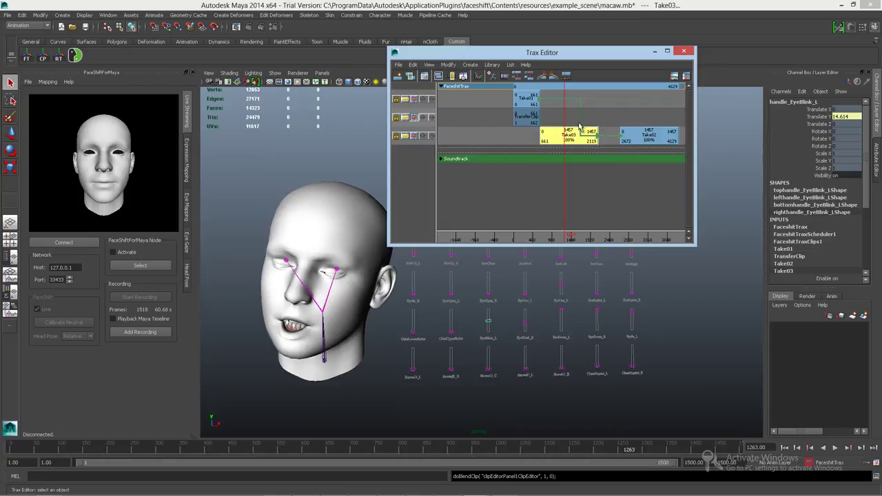
drag(572, 134, 562, 134)
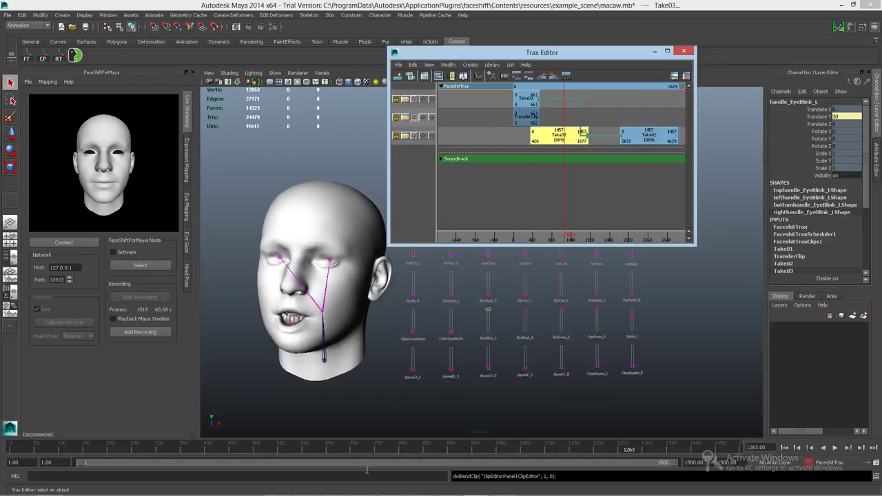
Step: Preview the animation up to frame 587, move Take03 back to Take01's track starting at frame 2396, and select the Take01–Take02 blend
drag(235, 450, 220, 438)
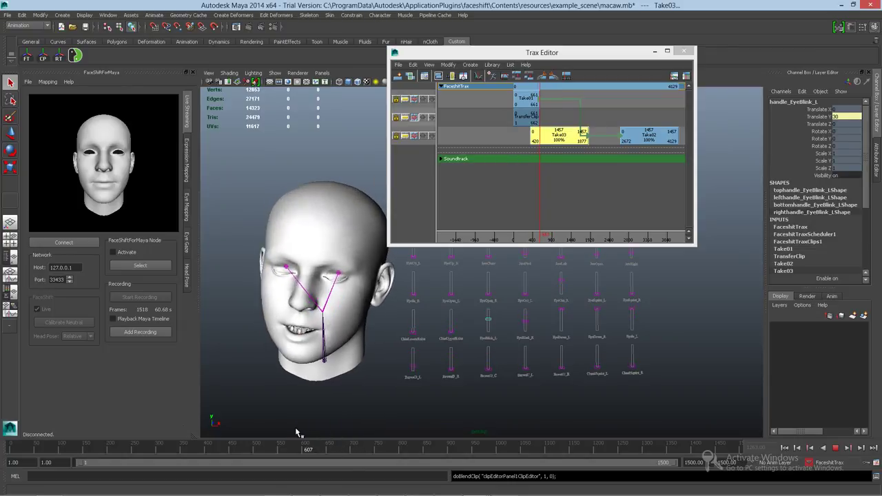
click(299, 441)
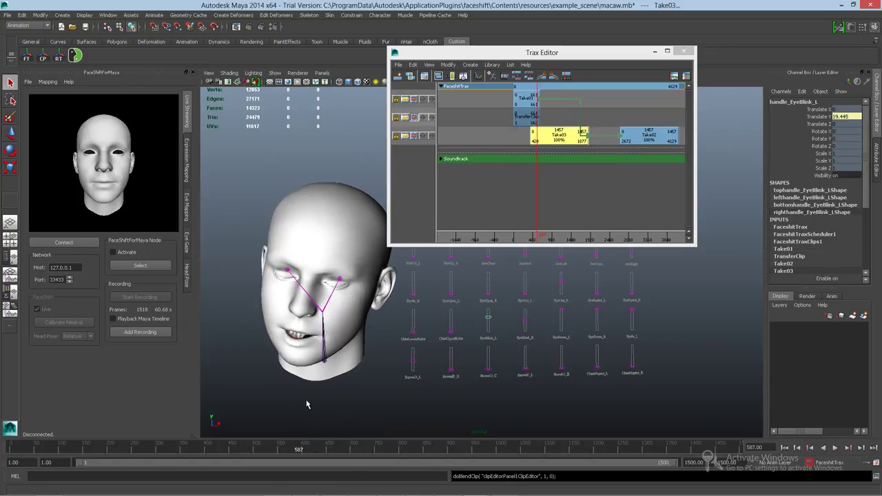
drag(569, 129, 636, 121)
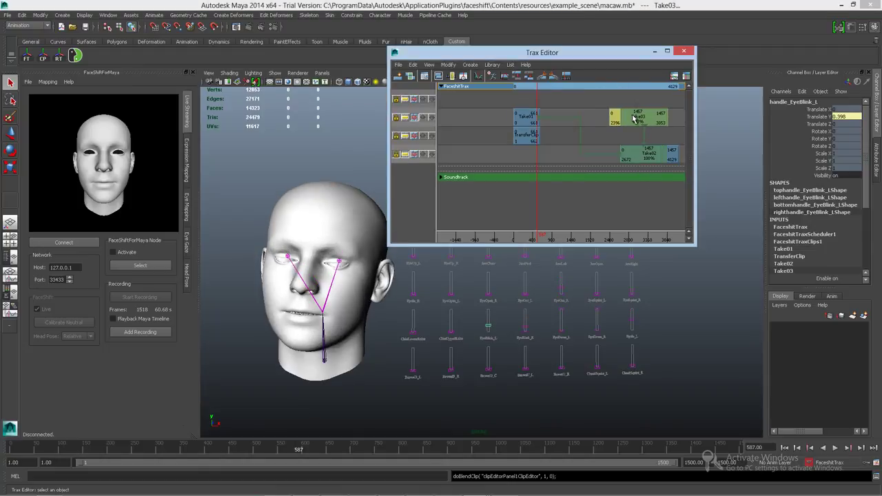
drag(571, 153, 581, 155)
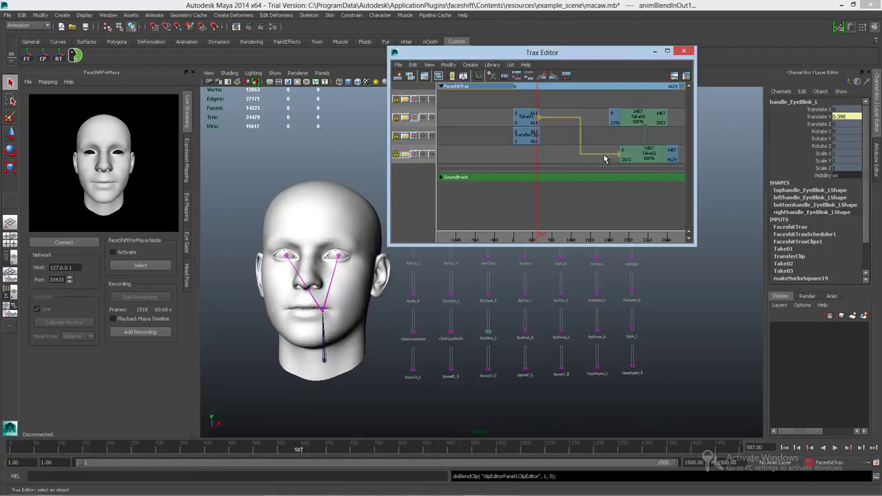